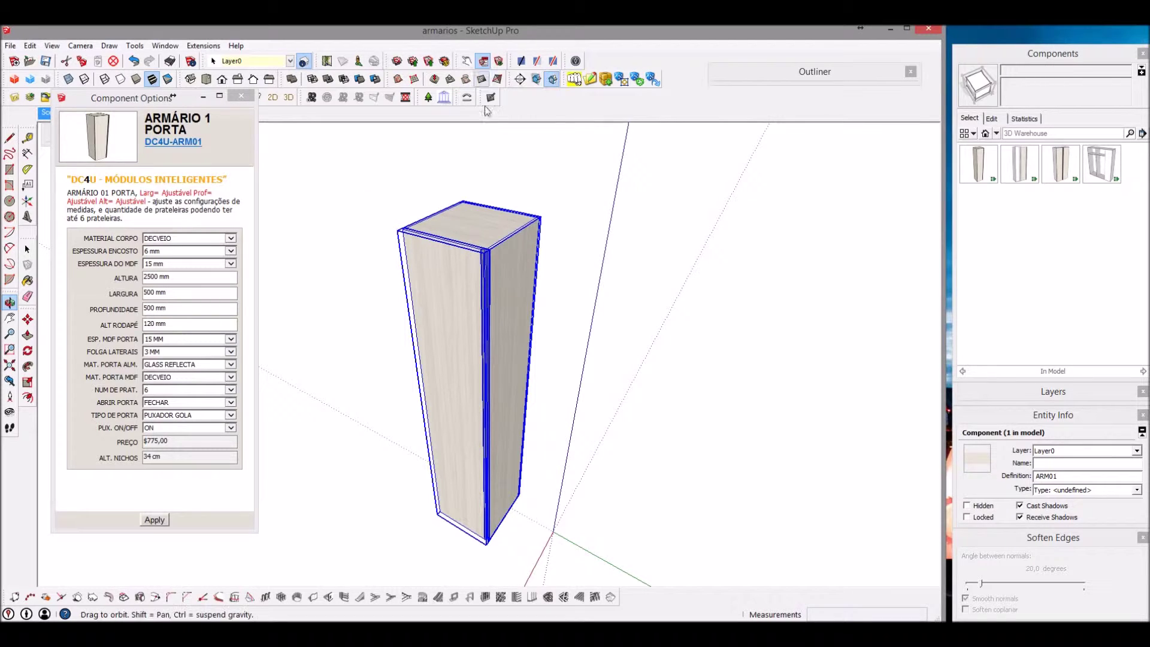
# - Activate the Select tool and reselect the one-door cabinet to show its component options
pyautogui.rightClick(477, 288)
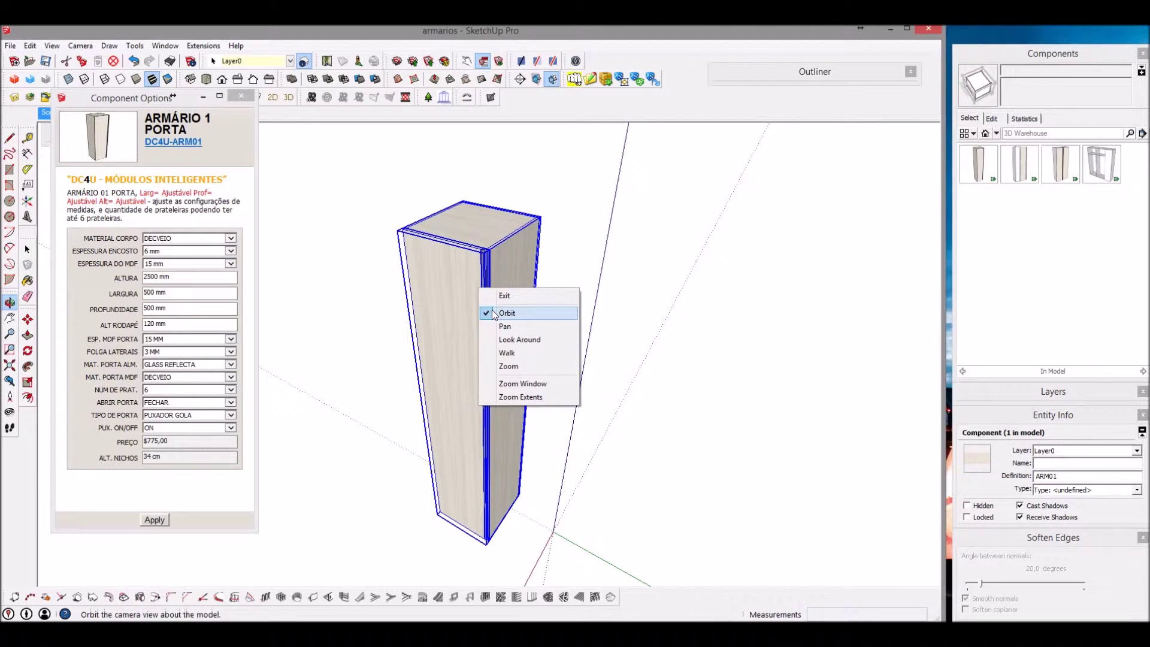
pyautogui.click(376, 296)
pyautogui.press('space')
pyautogui.rightClick(437, 293)
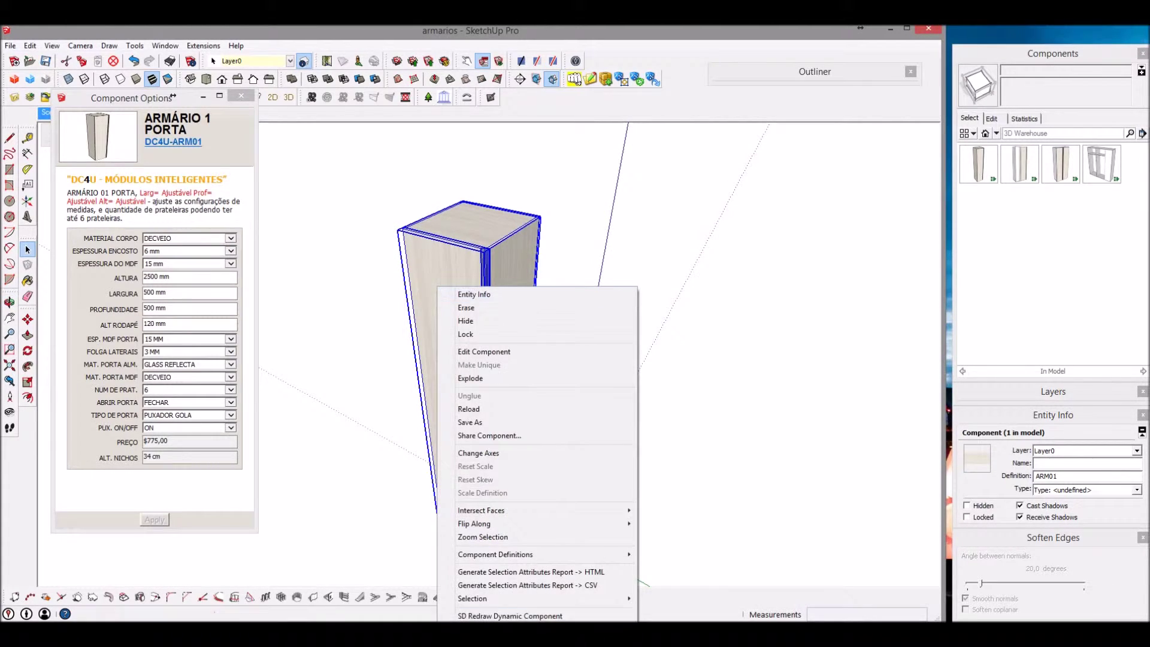
pyautogui.moveTo(509, 630)
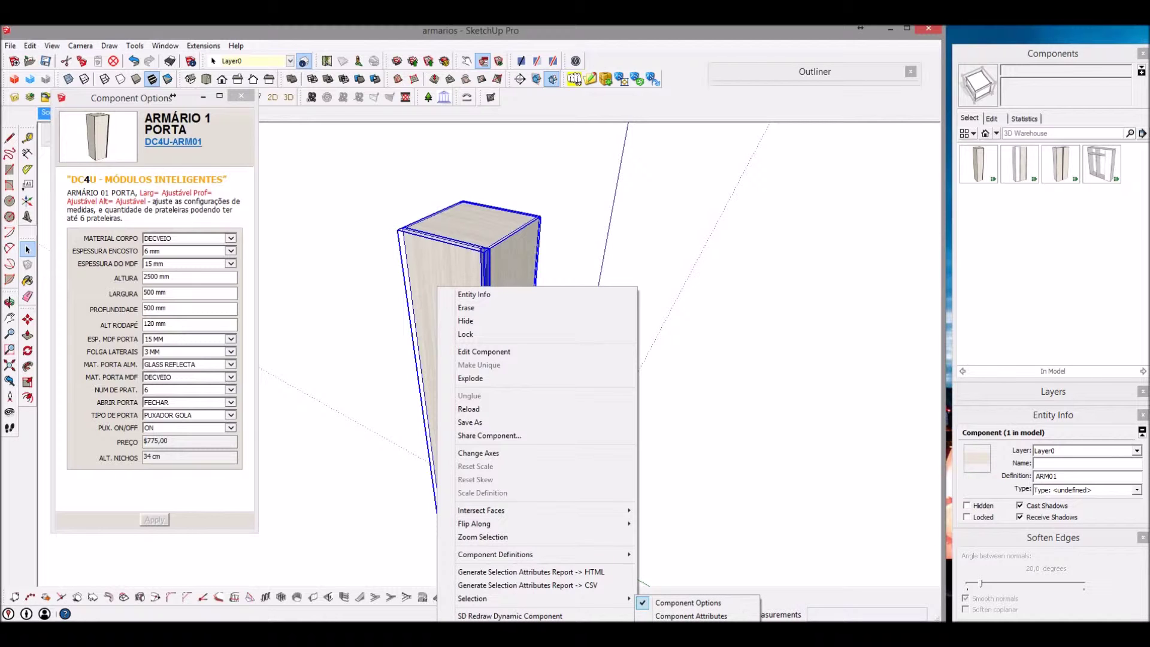
pyautogui.click(553, 238)
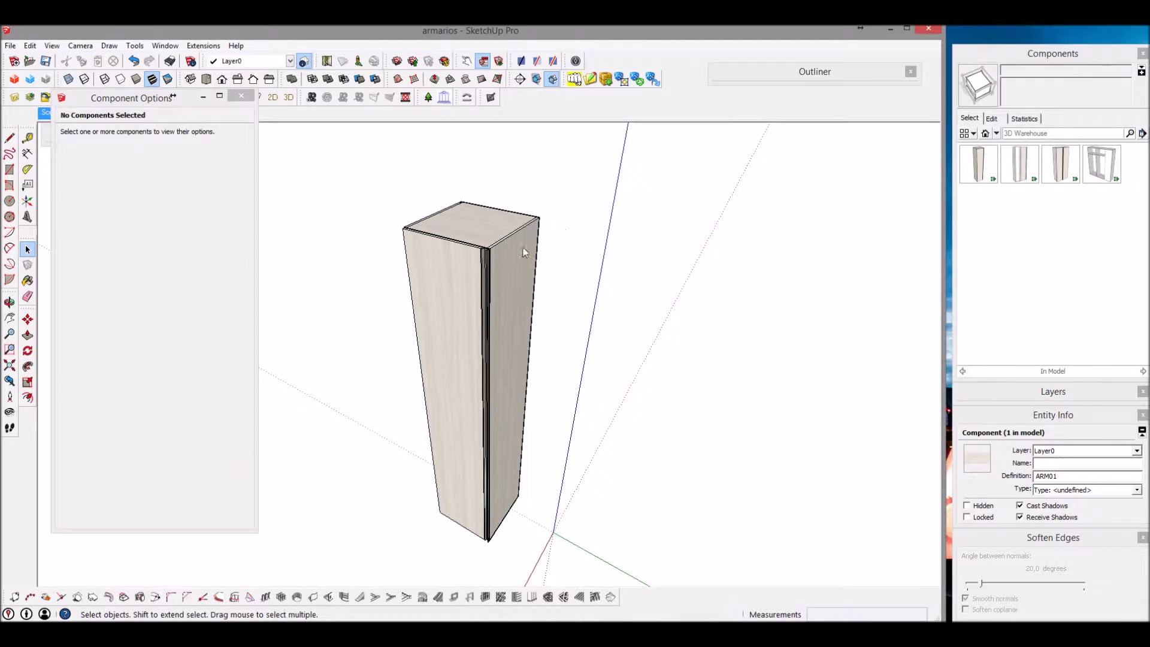
pyautogui.click(492, 268)
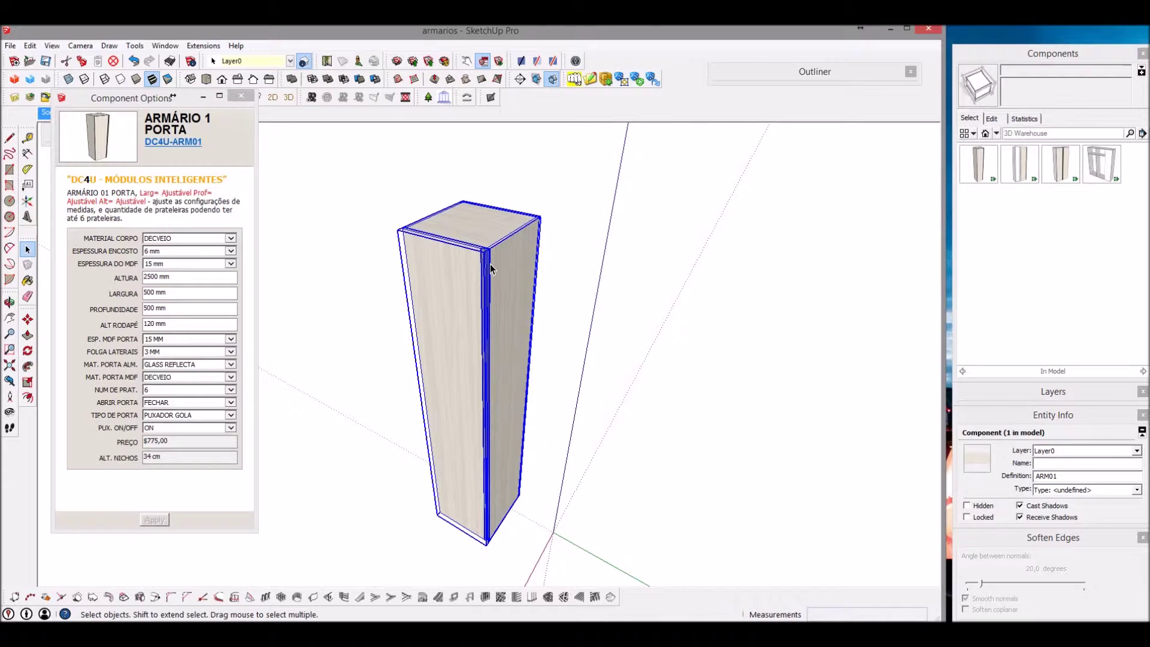
# - Set the cabinet's body material to BCO and apply the change
pyautogui.click(176, 239)
pyautogui.click(157, 251)
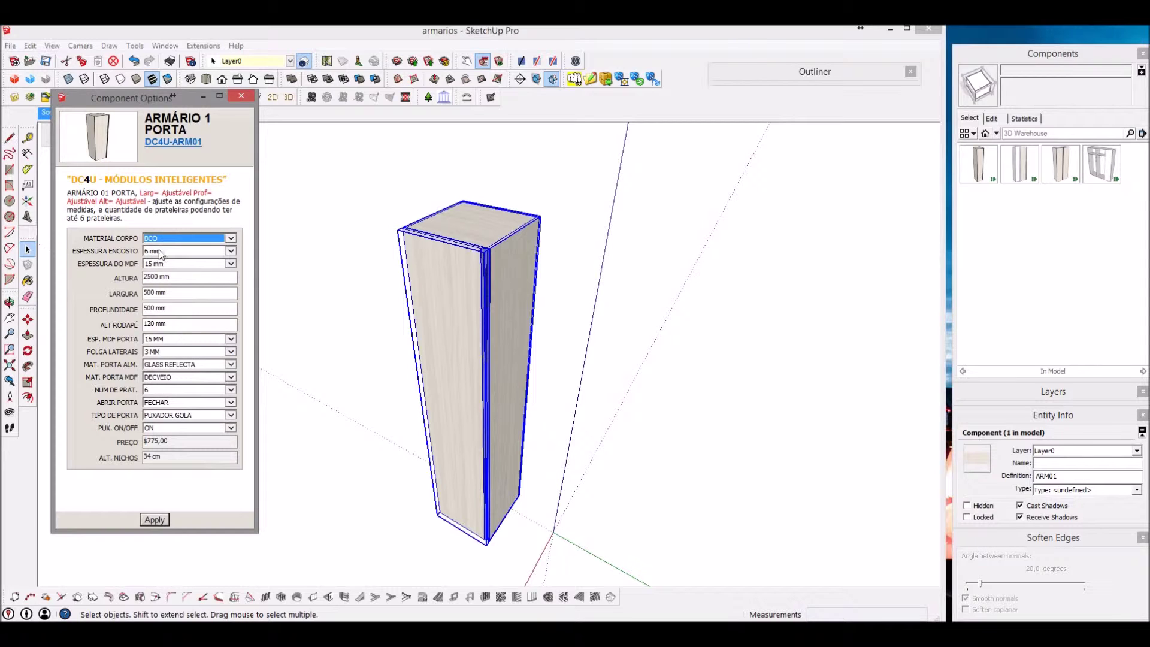
pyautogui.click(154, 520)
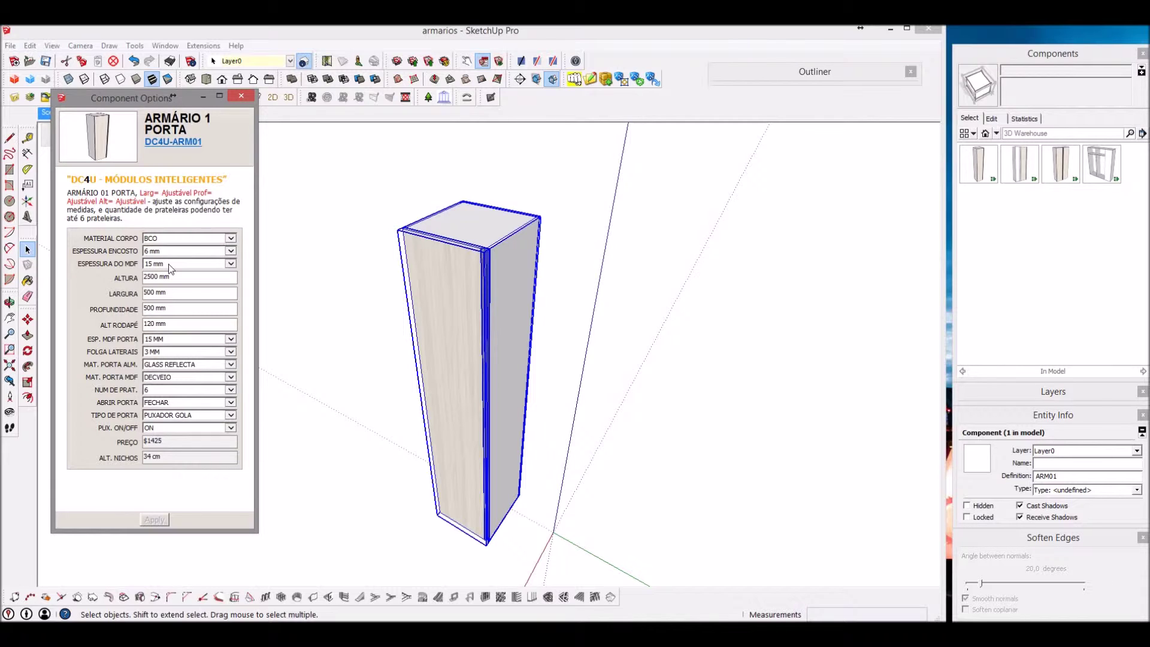
pyautogui.click(231, 250)
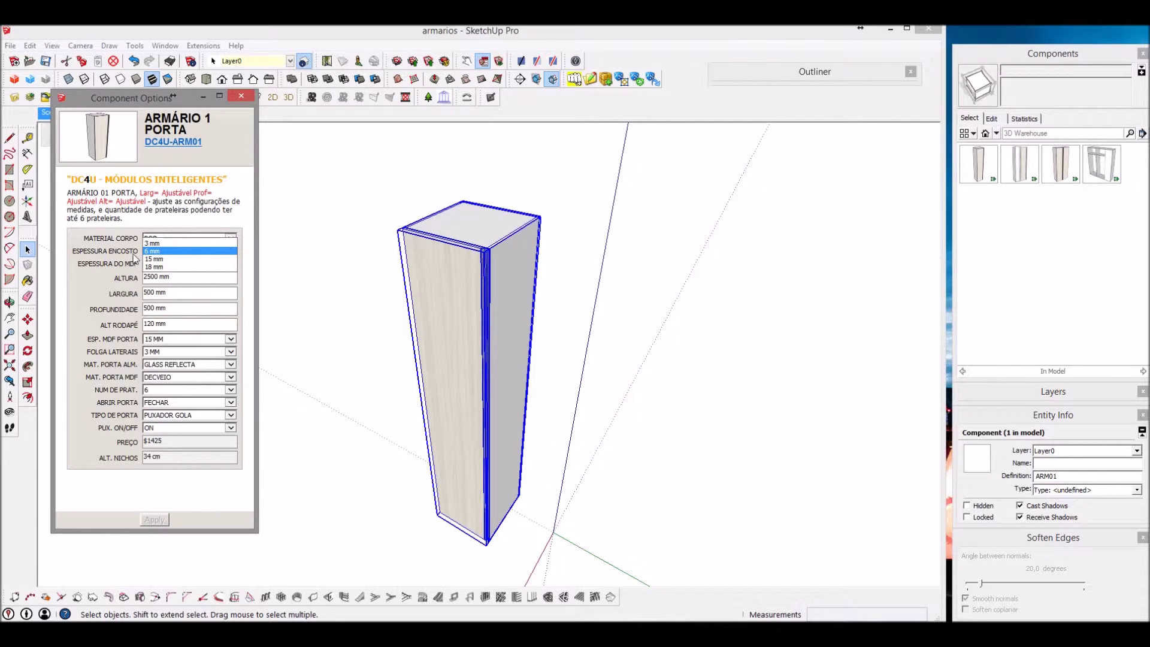
pyautogui.click(78, 250)
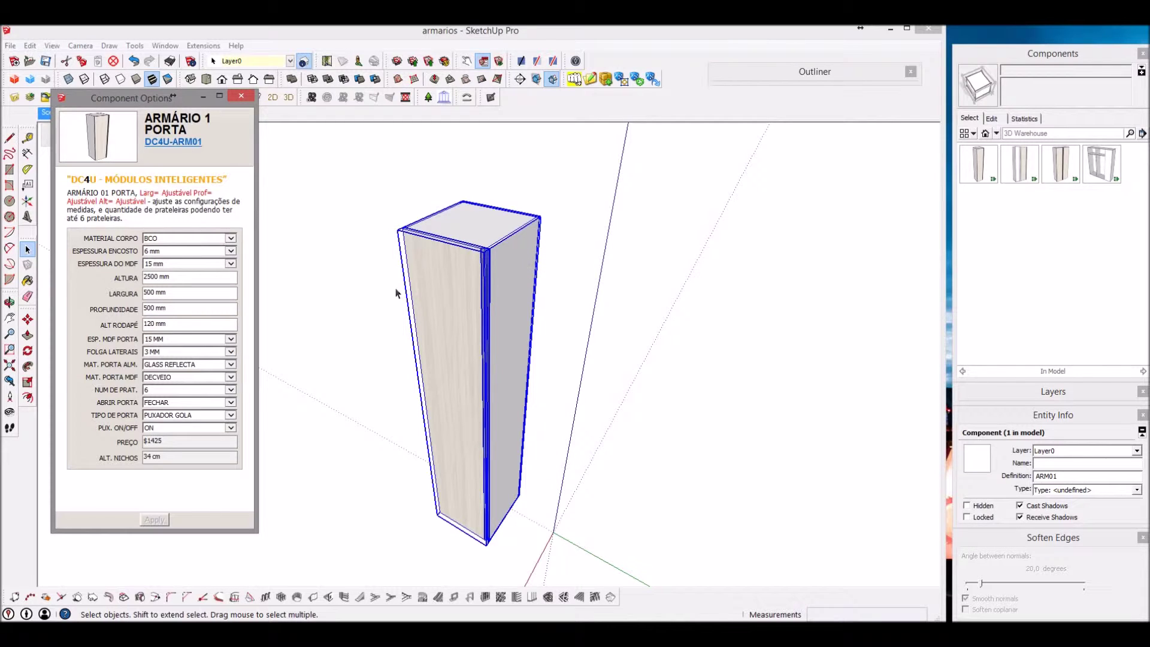
# - Open the cabinet door with the ABRIR option and remove its shelves with the VAZIO option, applying each change
pyautogui.click(232, 427)
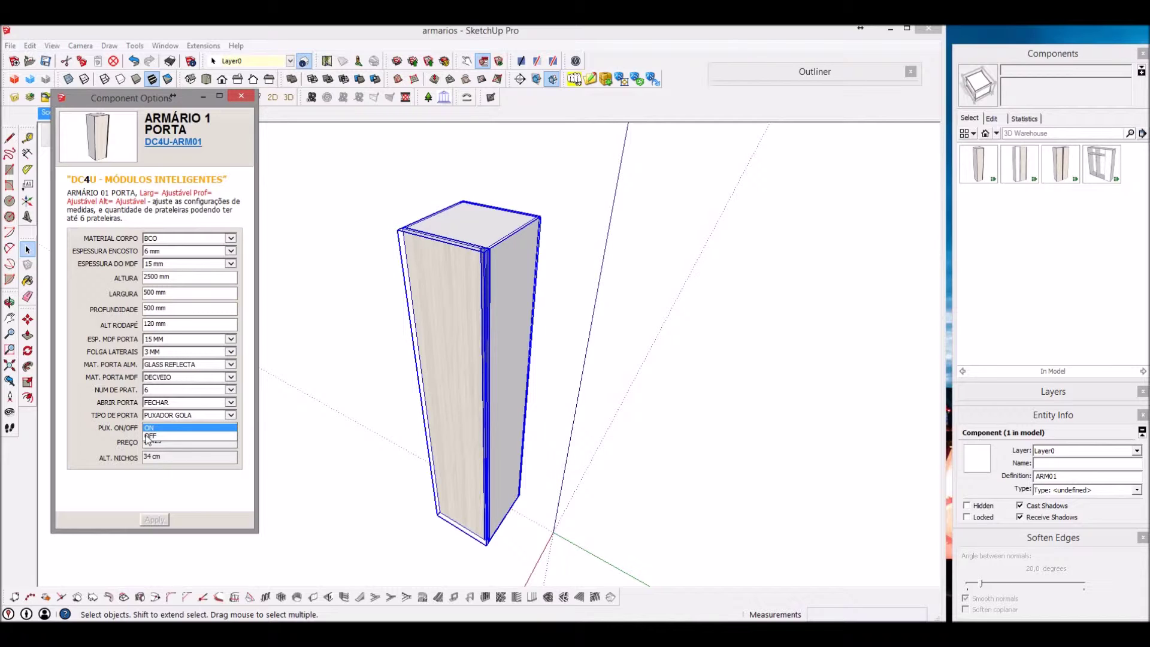
pyautogui.click(176, 402)
pyautogui.click(155, 394)
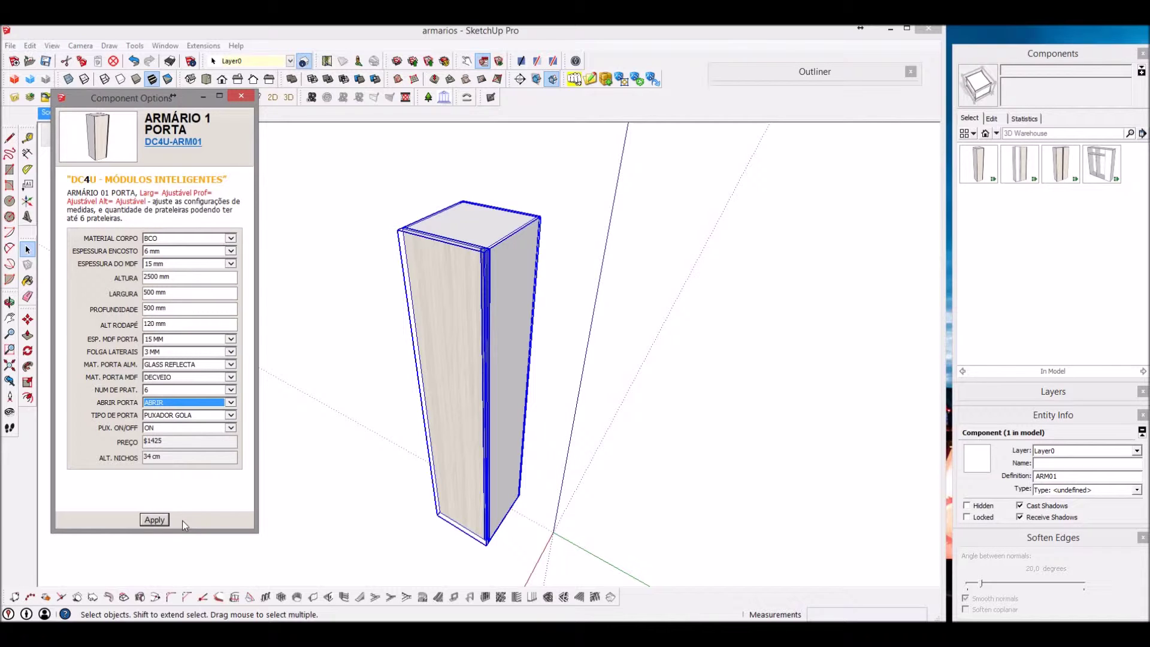
pyautogui.click(162, 521)
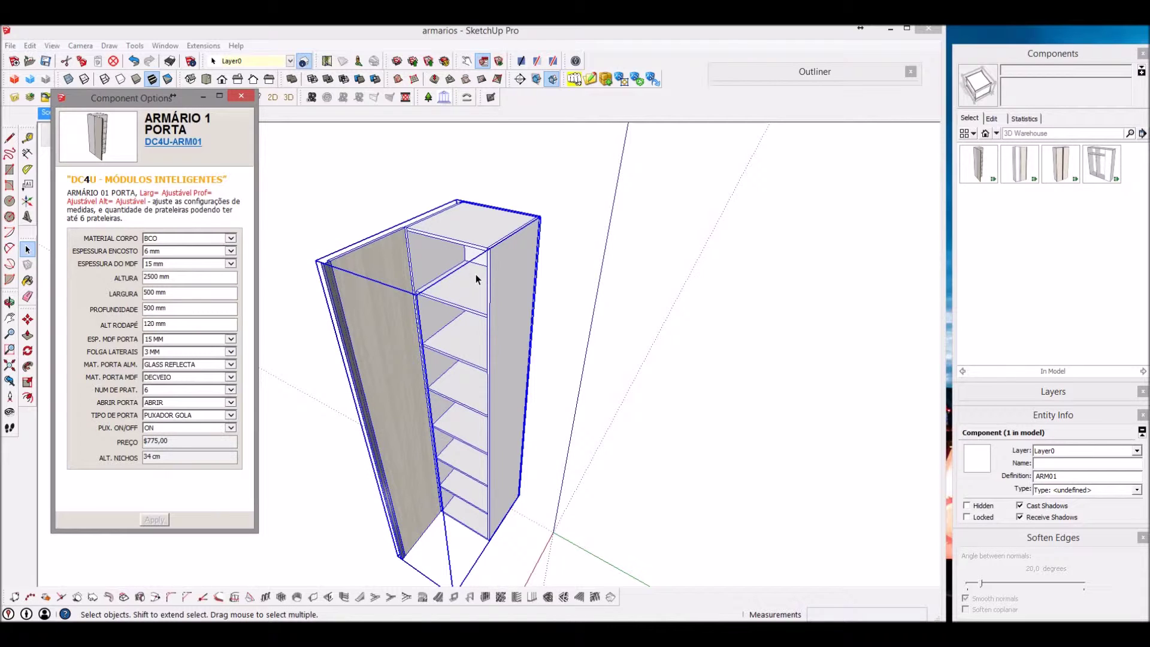
pyautogui.click(231, 389)
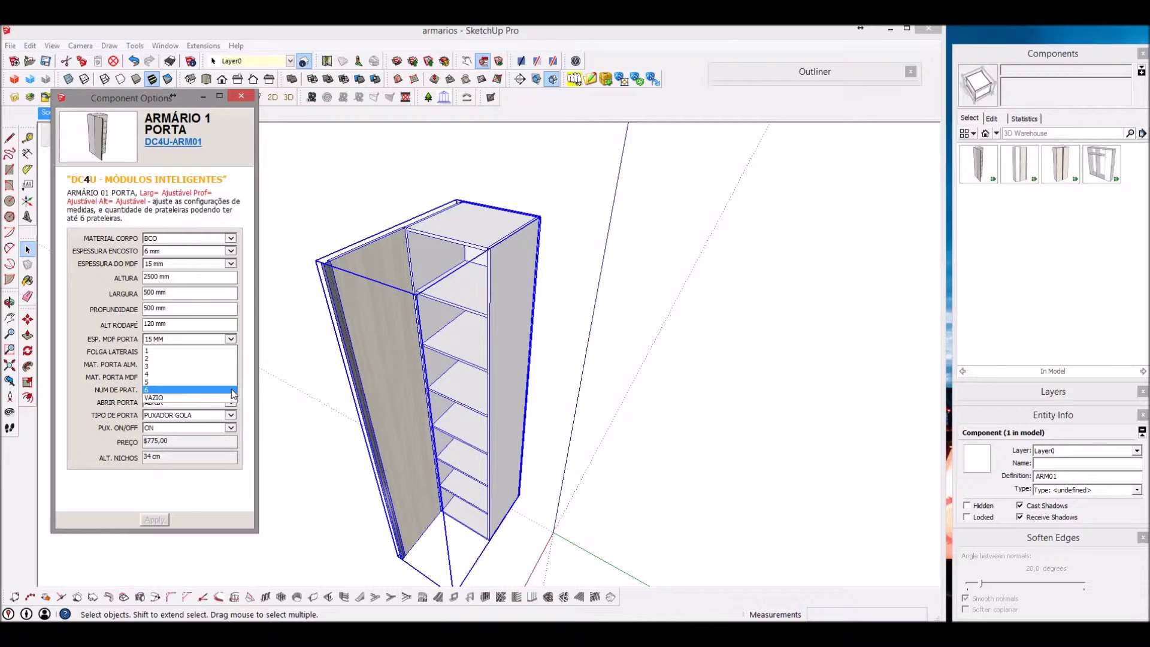
pyautogui.click(163, 399)
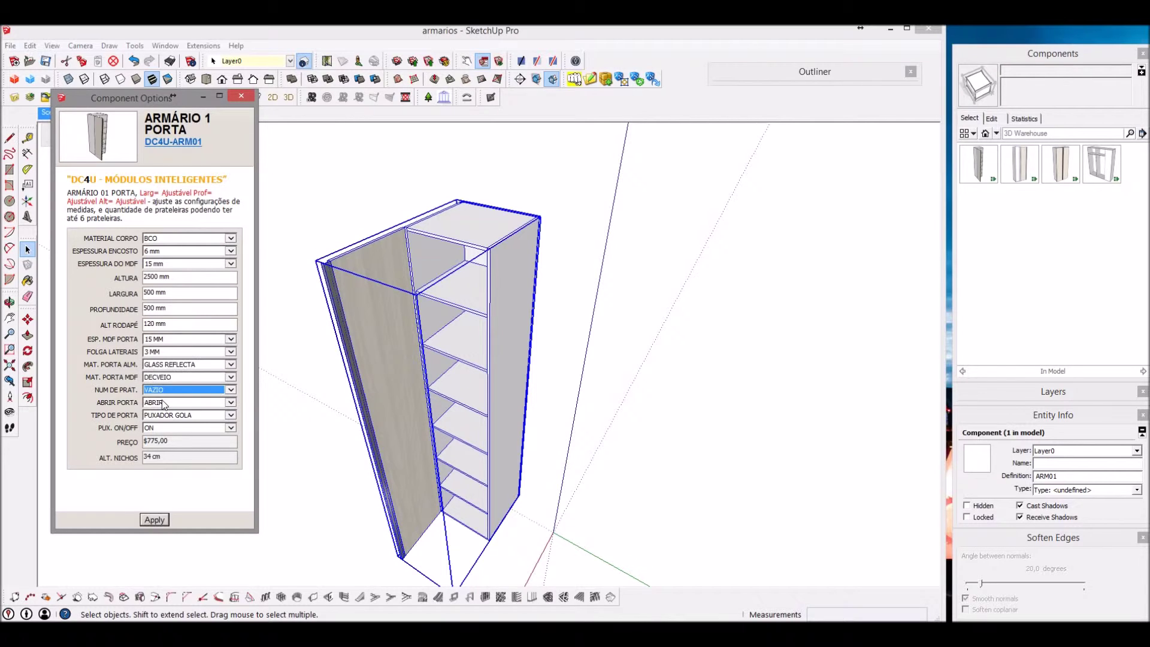
pyautogui.click(156, 520)
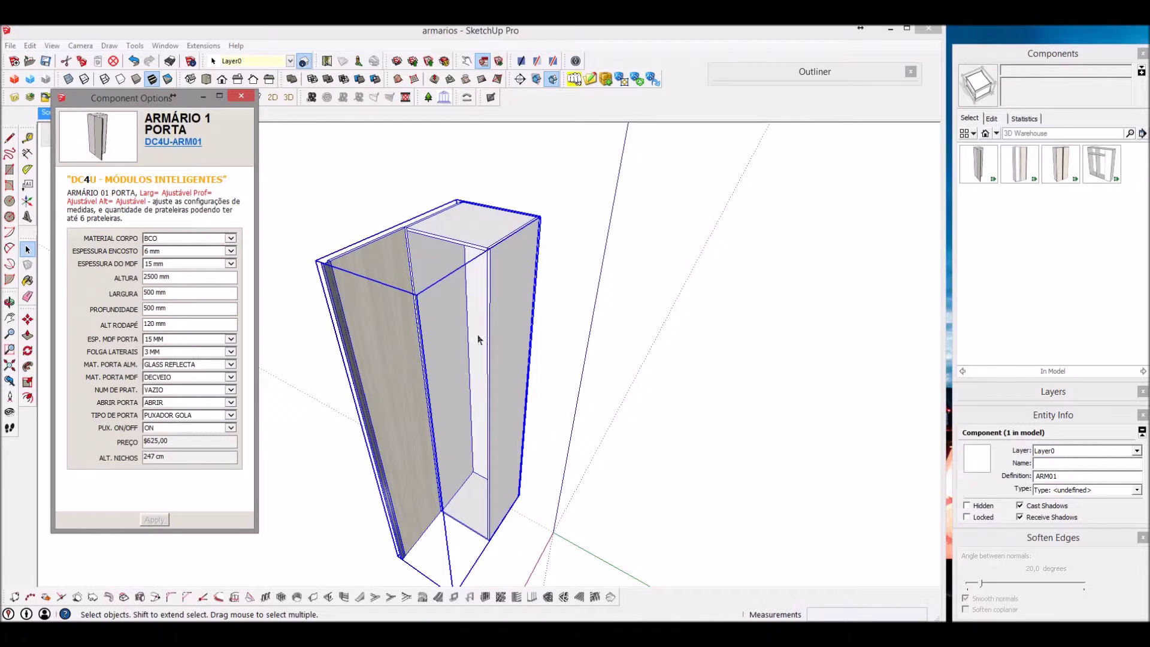
# - Set the cabinet's height to 2300 mm, width to 400 mm and depth to 300 mm, and dimension its width and side depth
pyautogui.click(174, 277)
pyautogui.moveTo(174, 278); pyautogui.dragTo(123, 276)
pyautogui.write('2300')
pyautogui.press('Tab')
pyautogui.write('400')
pyautogui.press('Tab')
pyautogui.write('300')
pyautogui.click(149, 523)
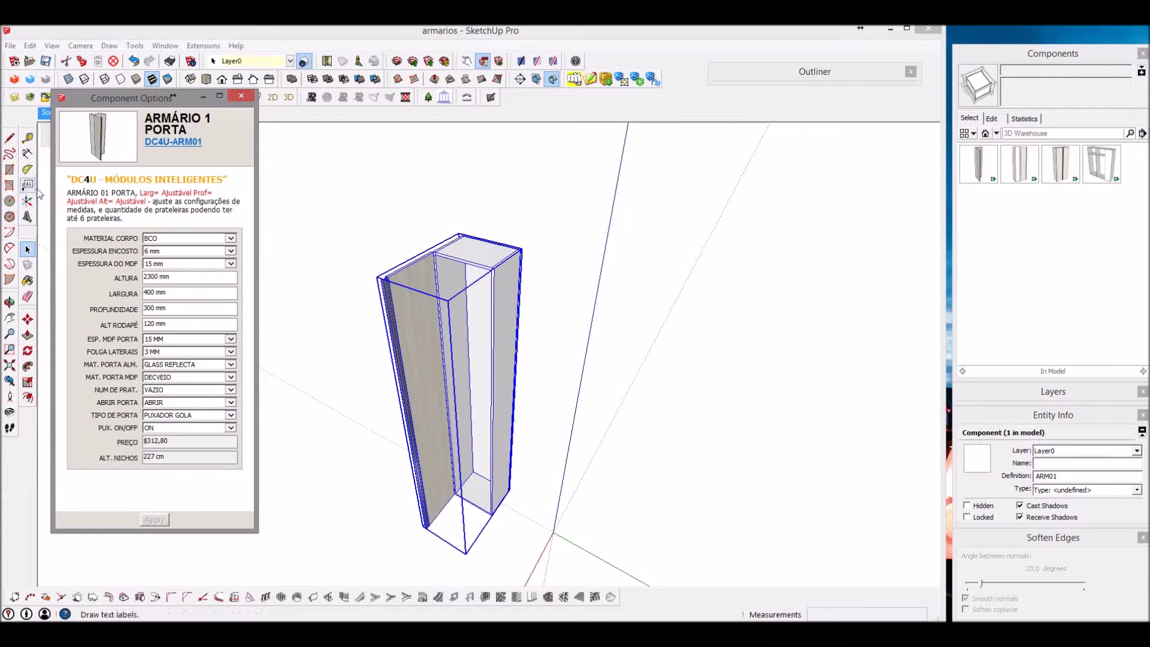
pyautogui.click(479, 270)
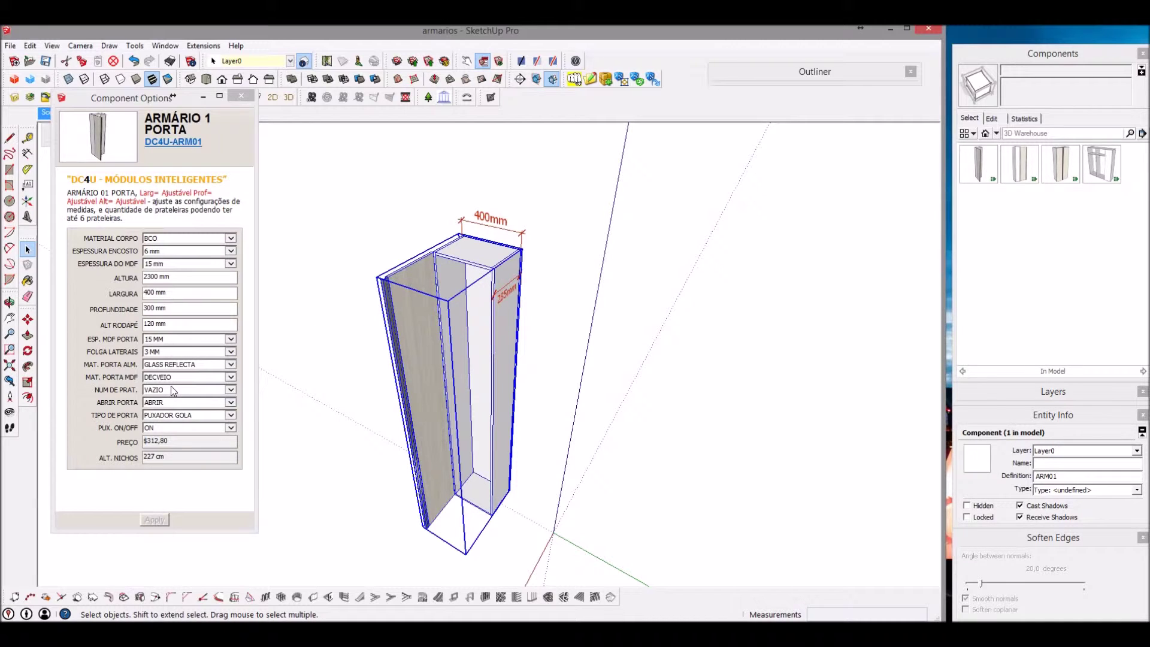
# - Set the cabinet's number of shelves to 4 and close its door with the FECHAR option, applying each change
pyautogui.click(174, 391)
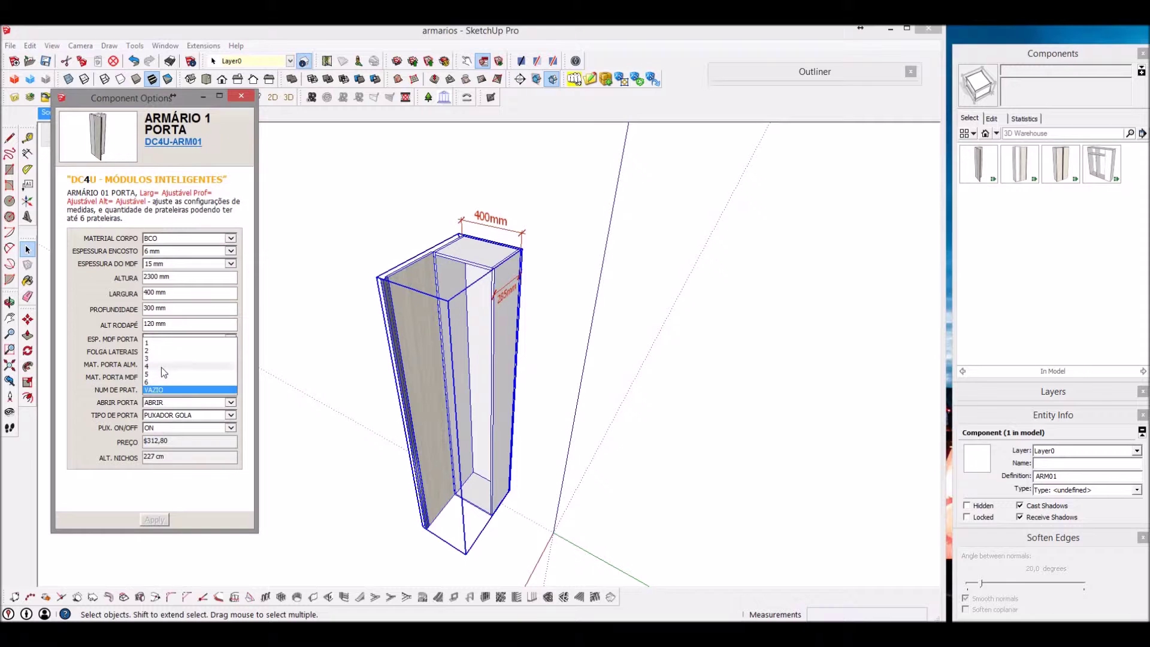
pyautogui.click(160, 365)
pyautogui.click(154, 520)
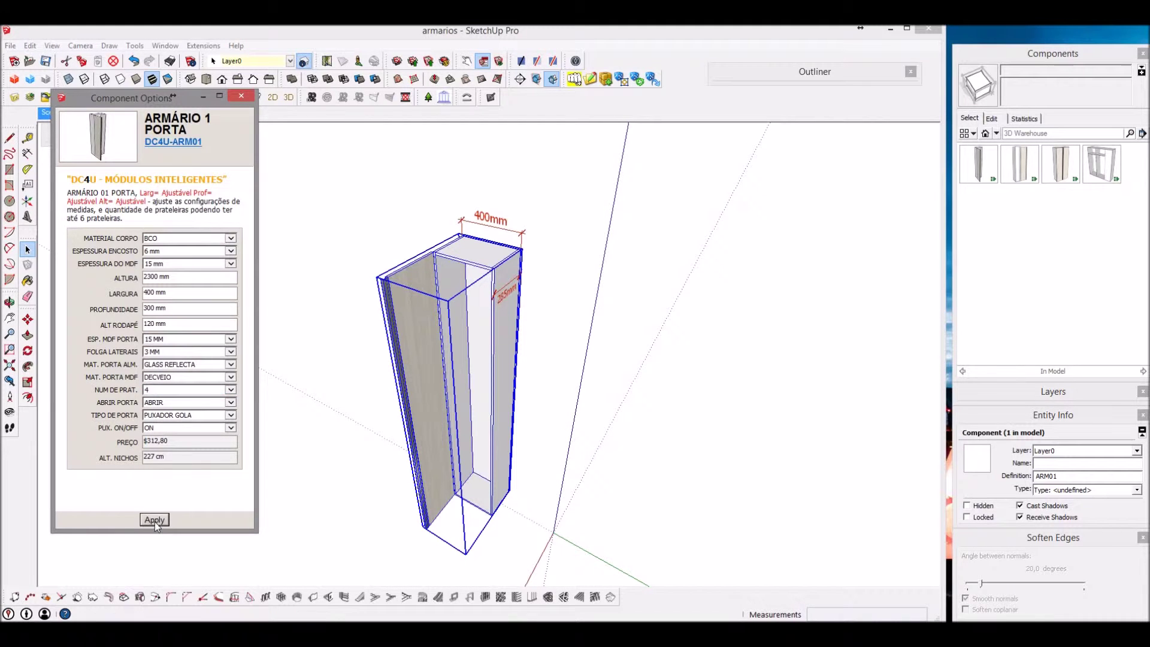
pyautogui.click(174, 402)
pyautogui.click(157, 411)
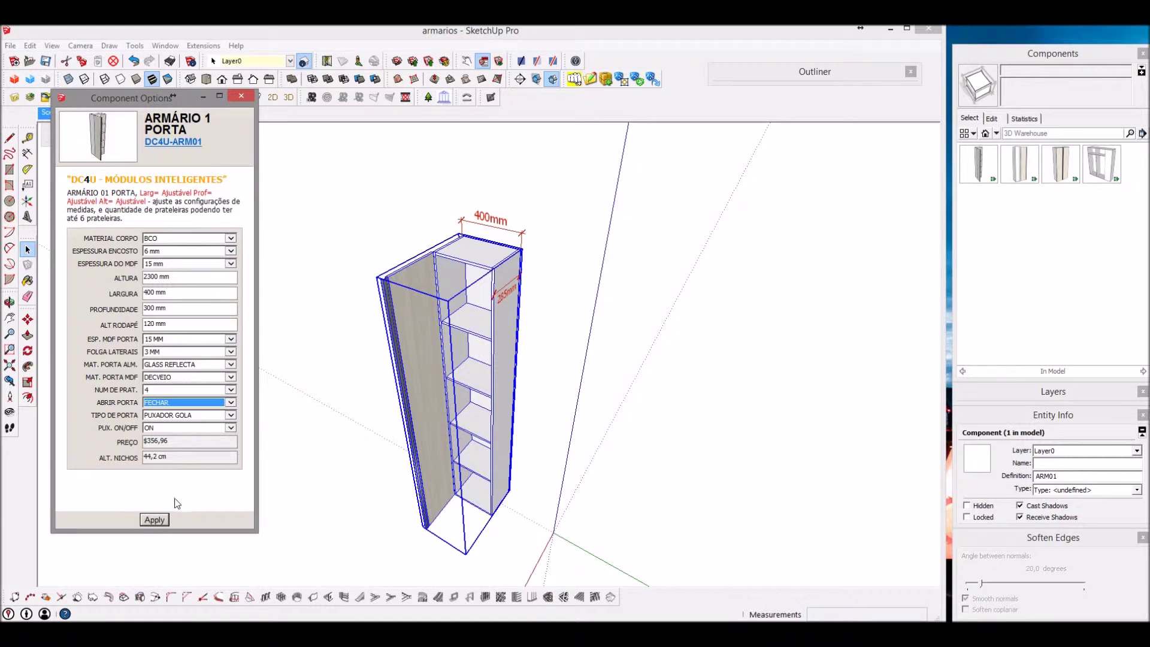
pyautogui.click(153, 520)
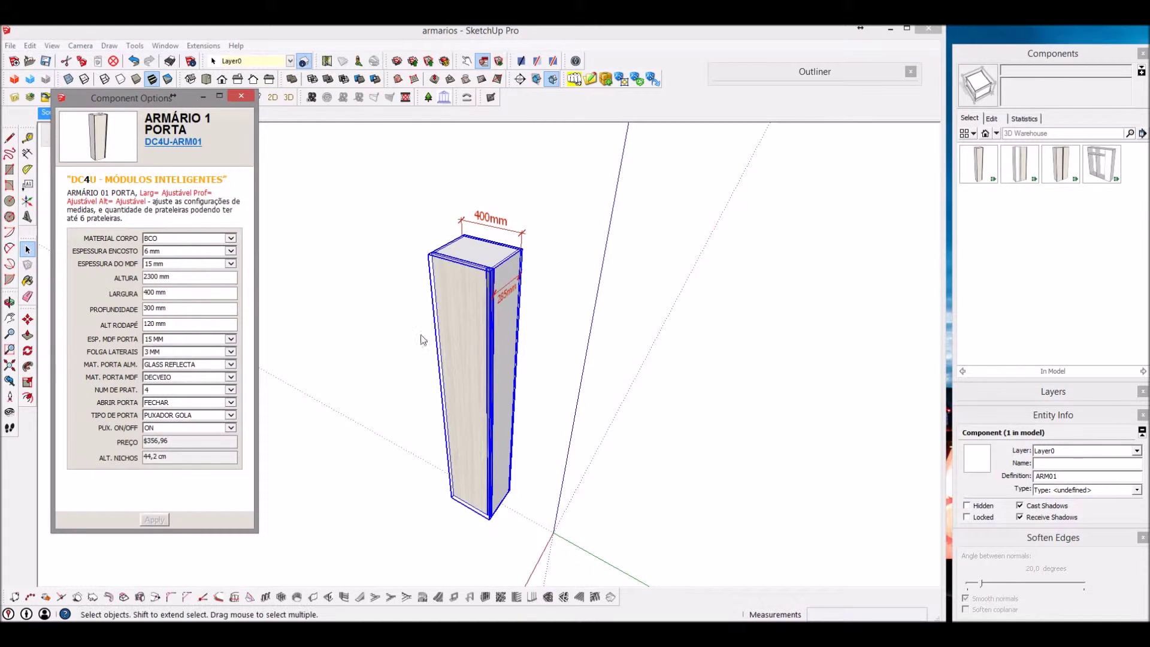
# - Change the cabinet's door type to SEM PORTA and apply it
pyautogui.scroll(3, 482, 275)
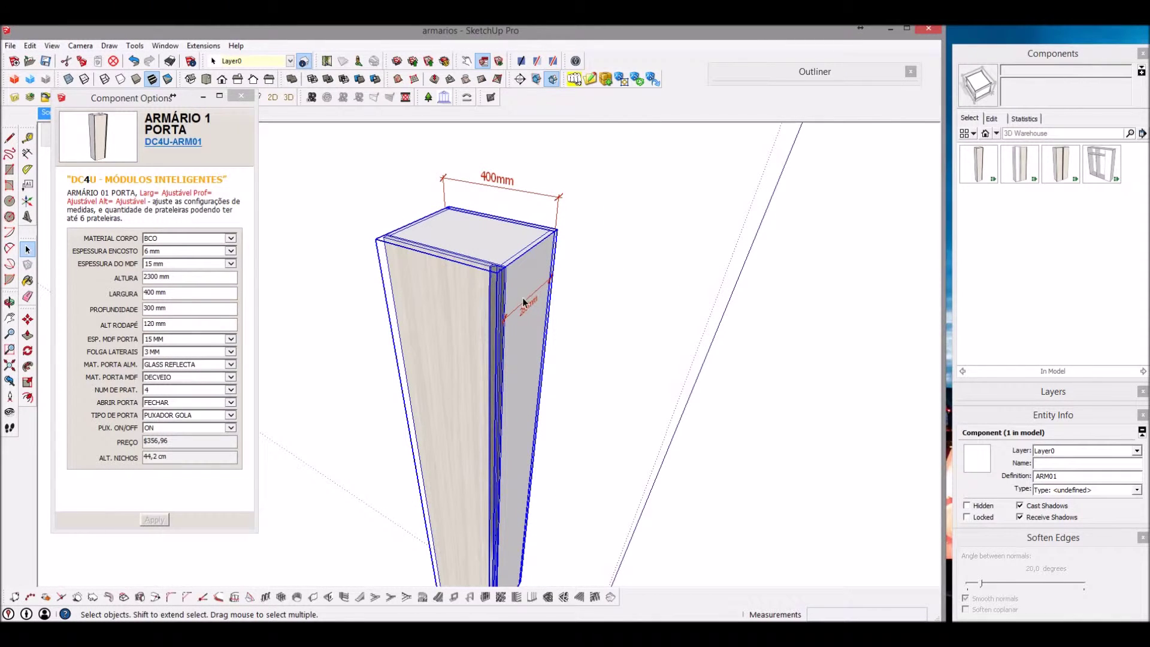
pyautogui.click(230, 415)
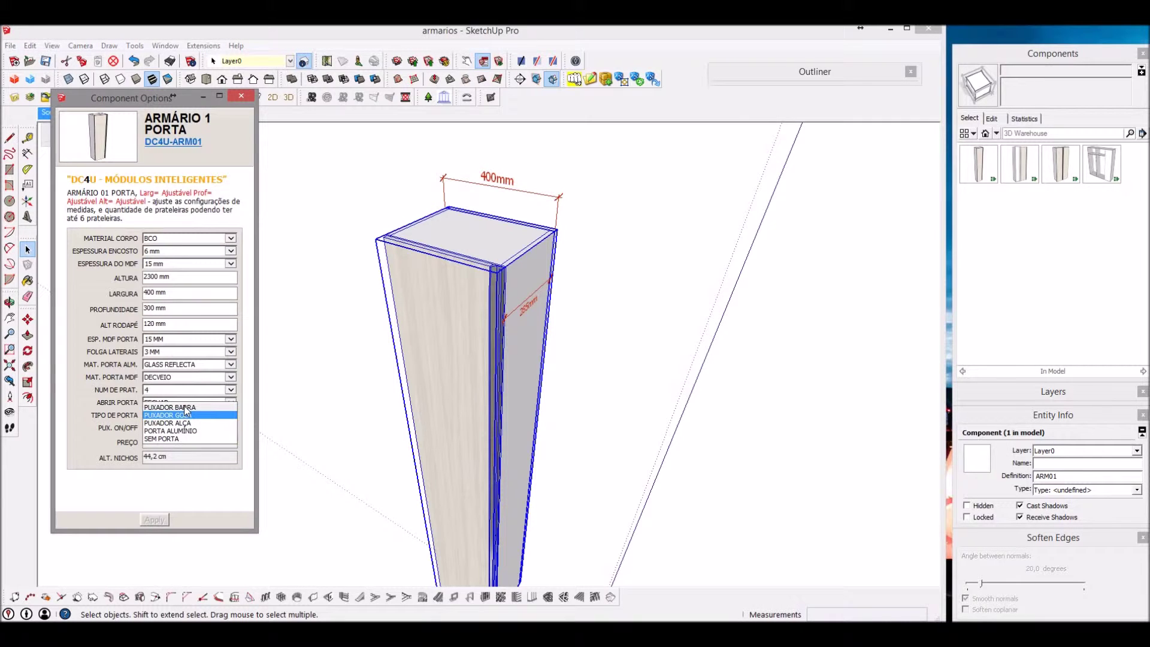
pyautogui.click(163, 440)
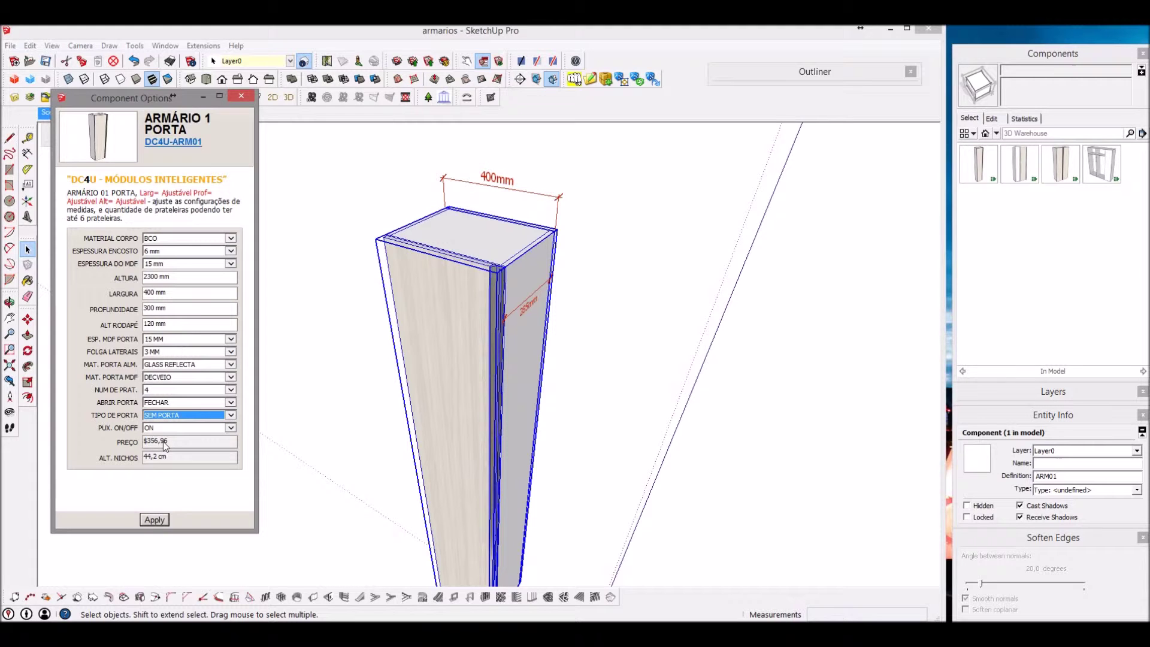
pyautogui.click(156, 519)
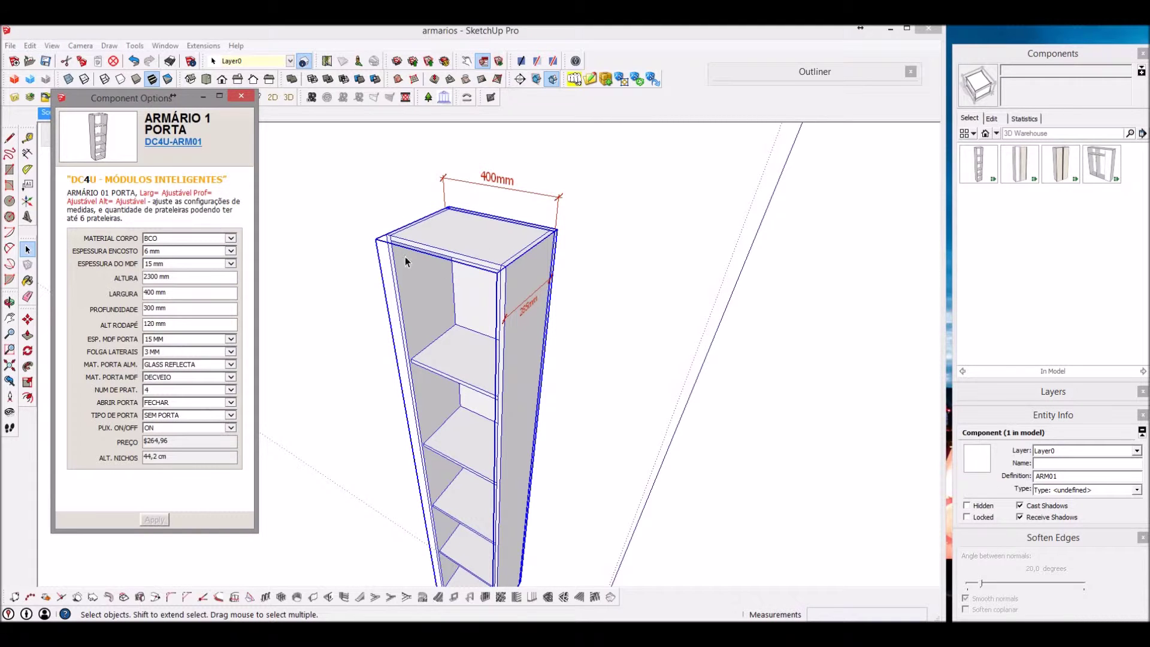
# - Erase the width and side depth dimensions from the cabinet
pyautogui.click(450, 262)
pyautogui.moveTo(433, 267); pyautogui.dragTo(341, 211, button='middle')
pyautogui.press('e')
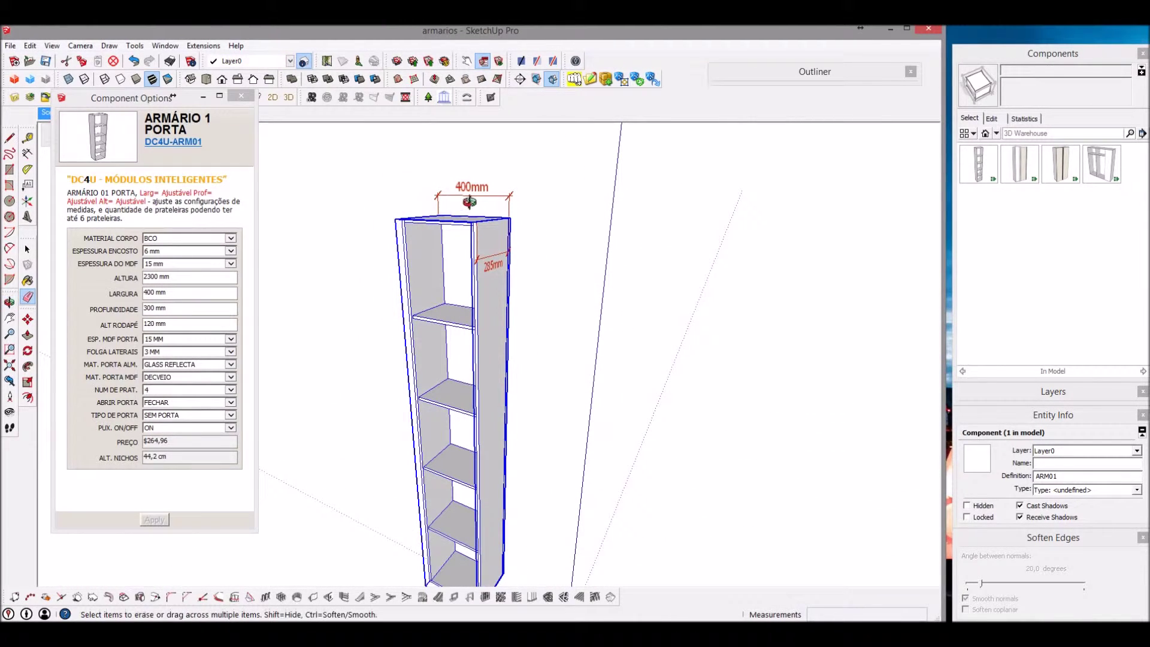
pyautogui.click(468, 196)
pyautogui.click(492, 255)
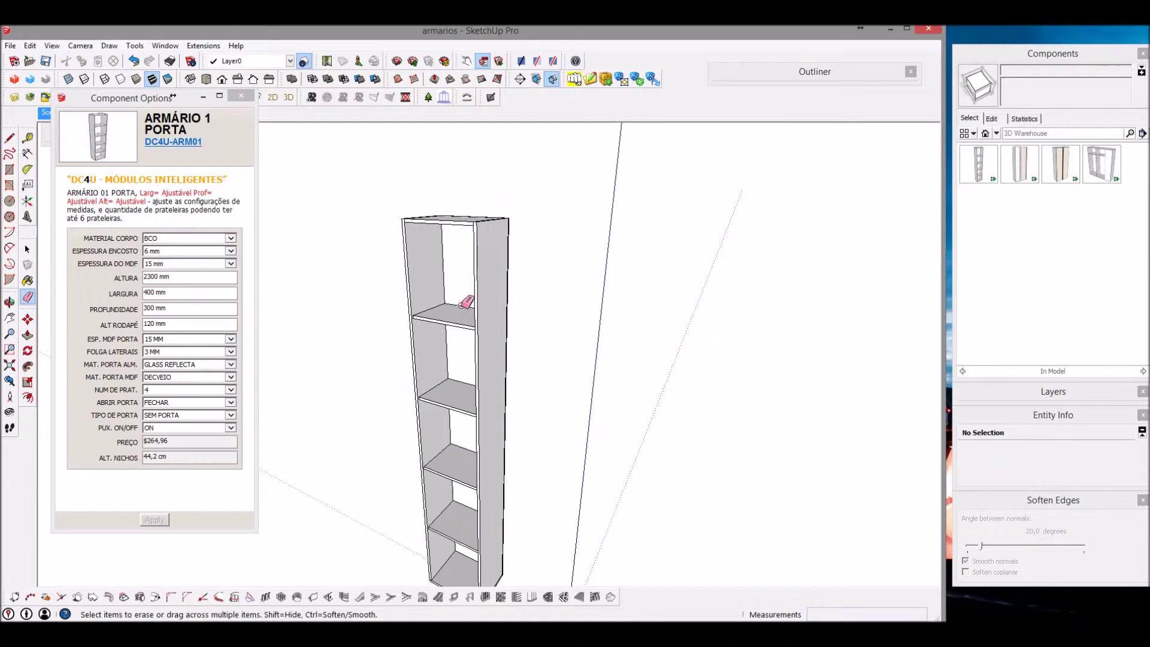
# - Set the cabinet's width to 500 mm and try to set its depth to 350 mm
pyautogui.press('o')
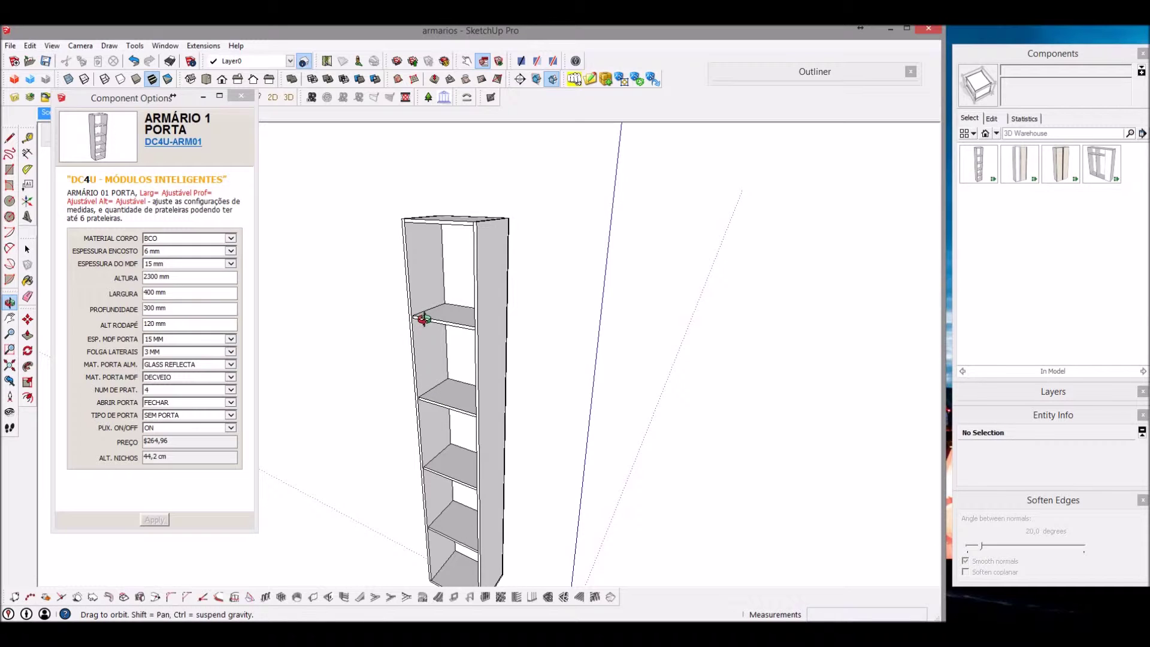
pyautogui.moveTo(175, 295); pyautogui.dragTo(126, 299)
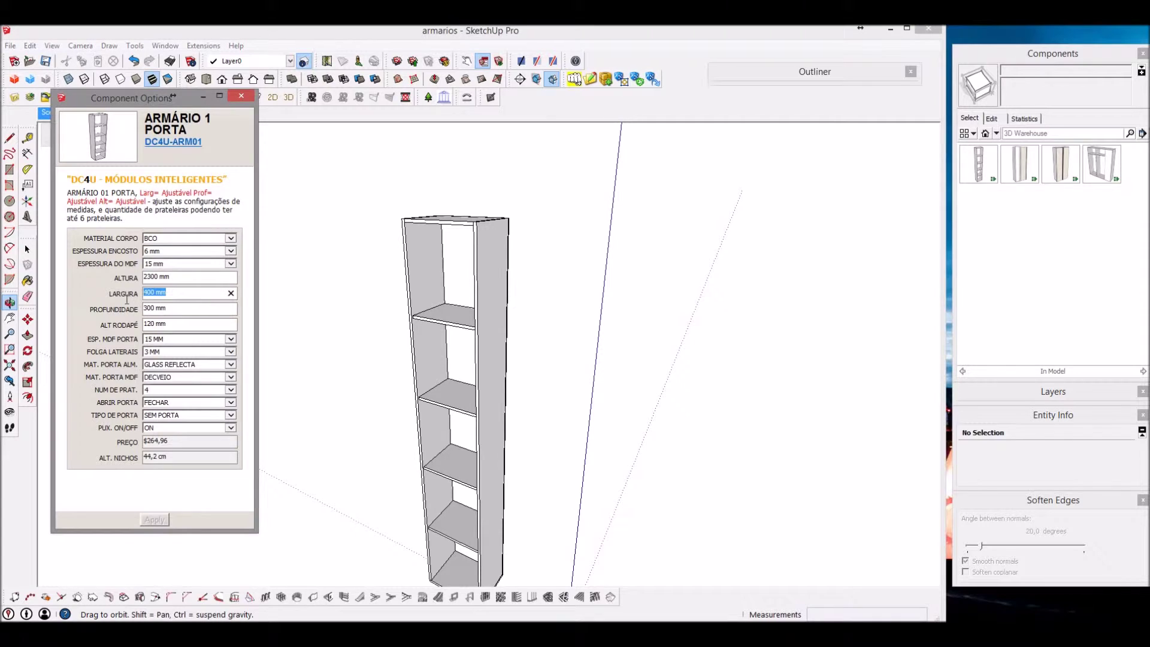
pyautogui.write('500')
pyautogui.press('Tab')
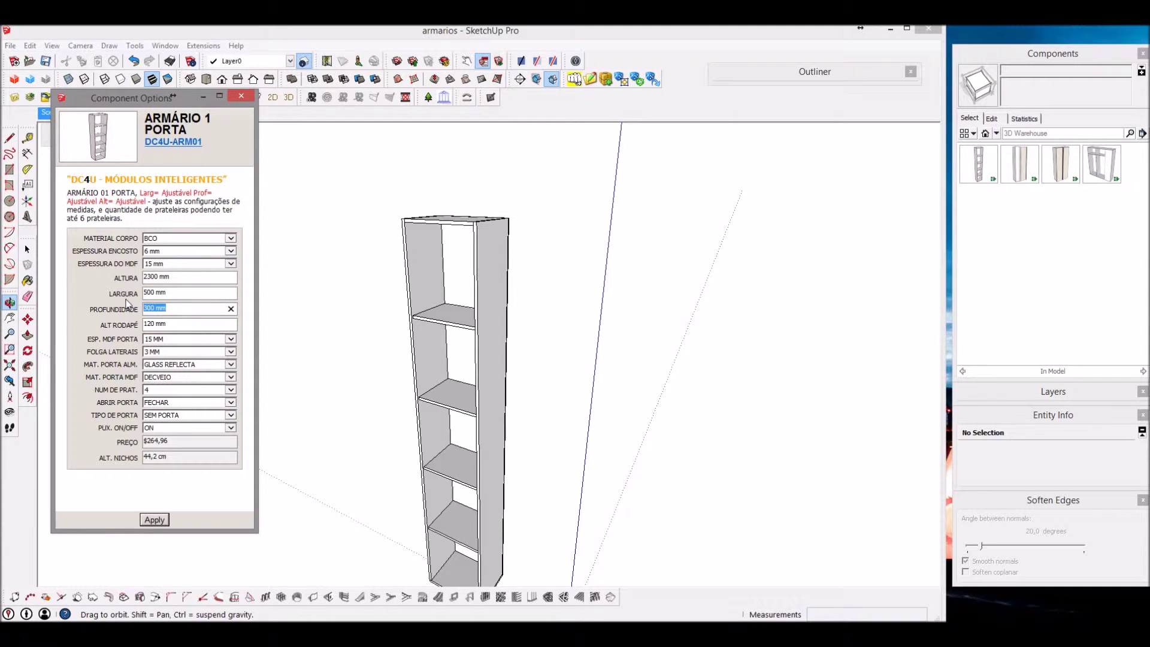
pyautogui.write('350')
pyautogui.press('Return')
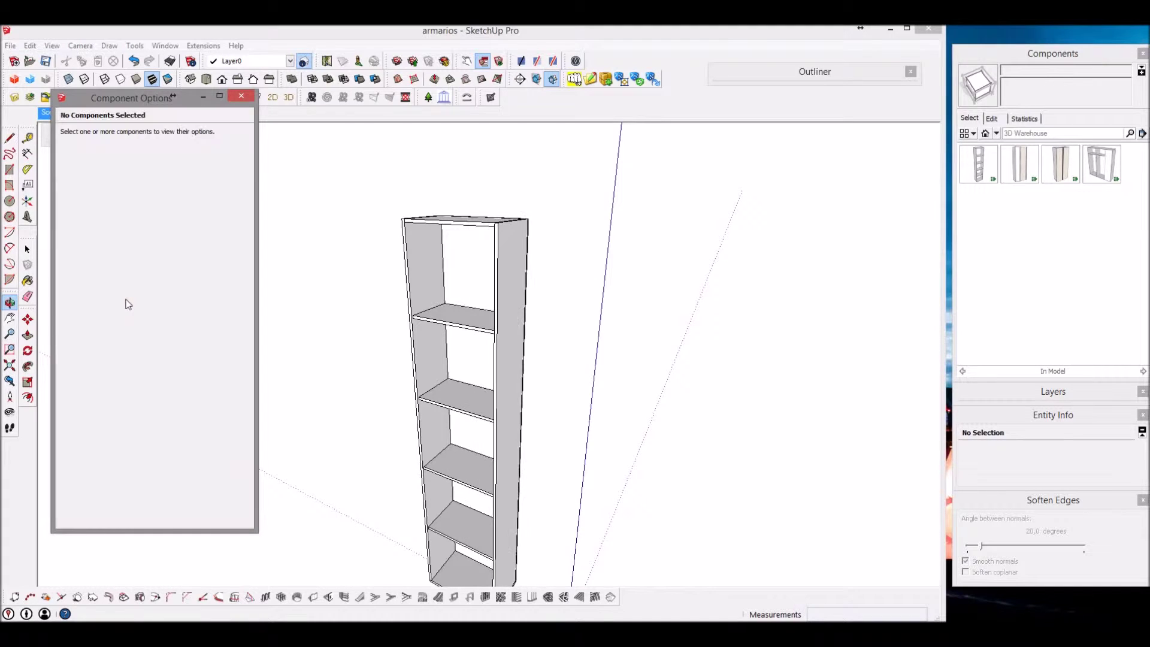
# - Select the cabinet, change its door type to PORTA ALUMÍNIO and apply it
pyautogui.click(452, 279)
pyautogui.scroll(-3, 452, 278)
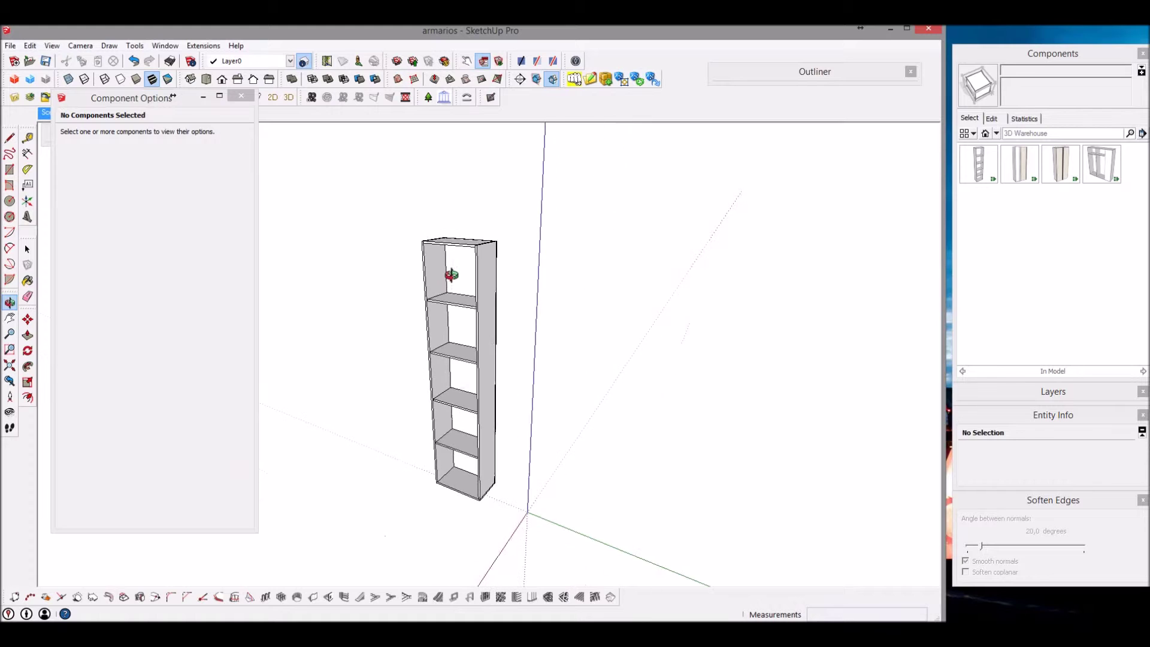
pyautogui.press('space')
pyautogui.click(444, 334)
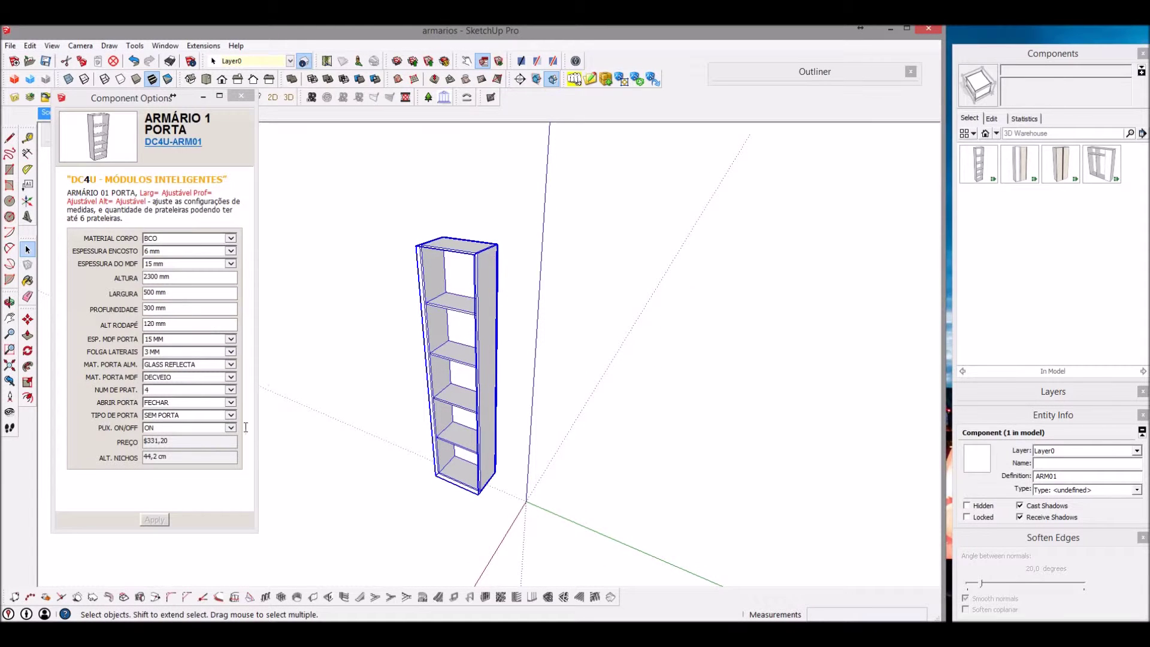
pyautogui.click(220, 416)
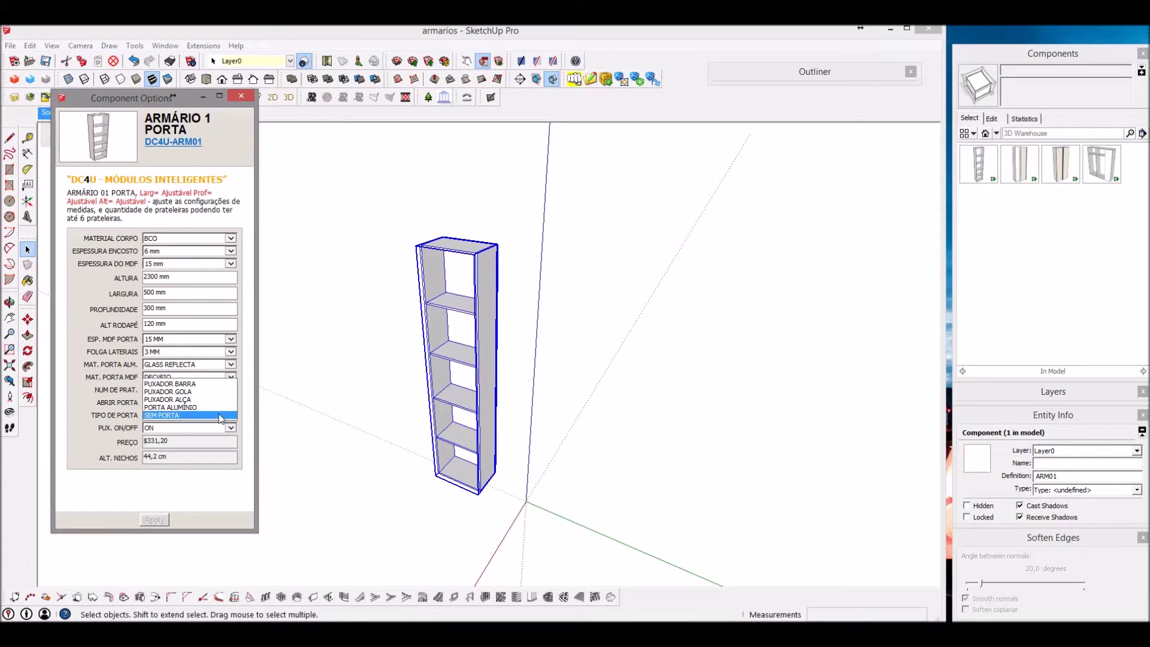
pyautogui.click(192, 408)
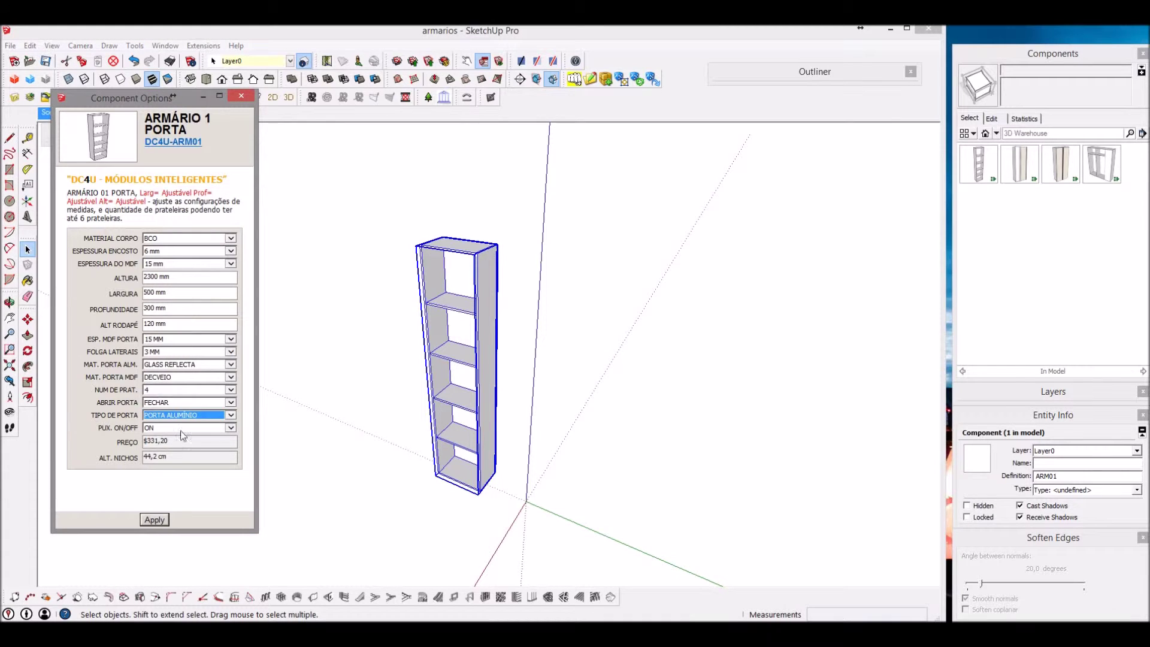
pyautogui.click(156, 521)
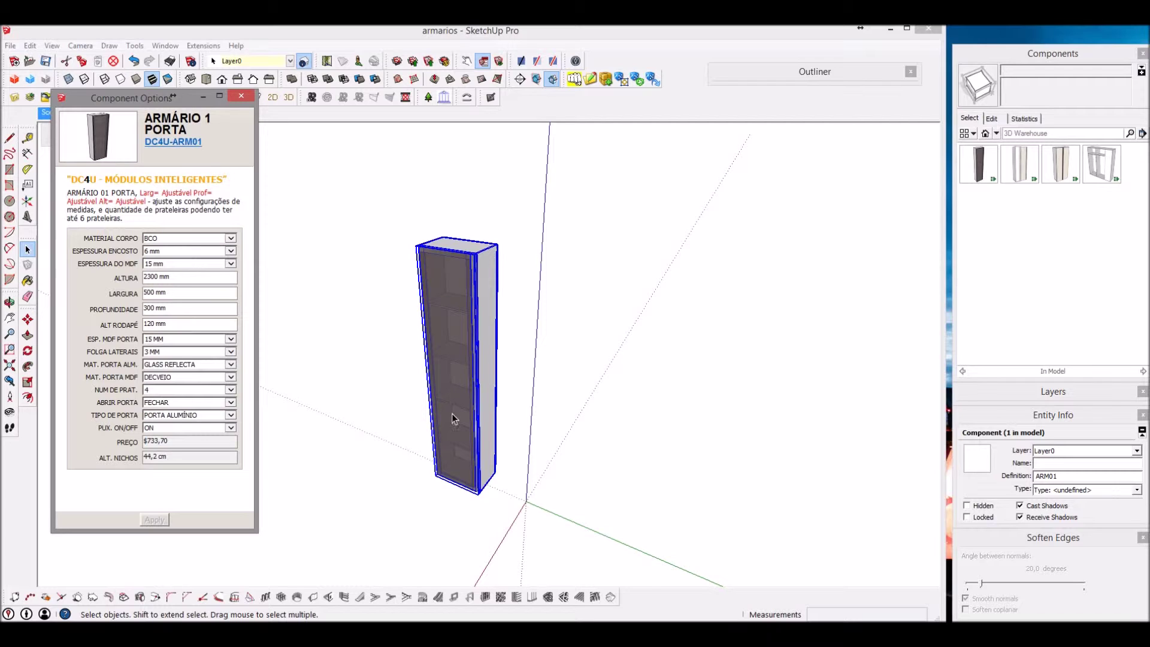
# - Set the cabinet's aluminium door material to GLASS and apply it
pyautogui.click(196, 367)
pyautogui.click(156, 372)
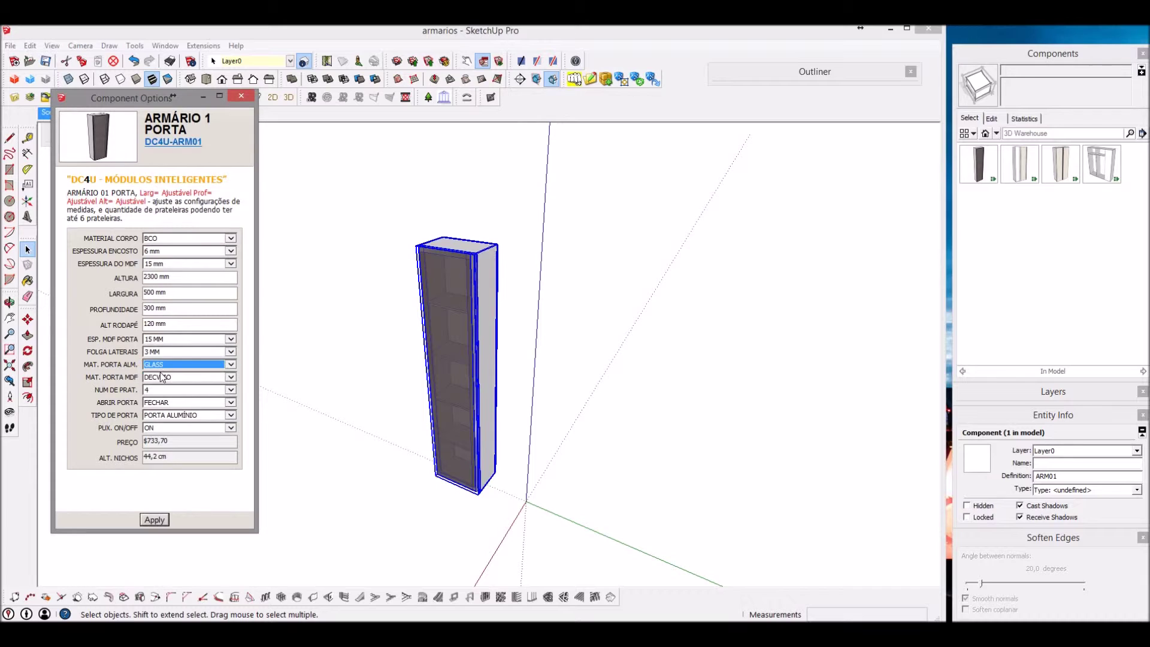
pyautogui.click(156, 521)
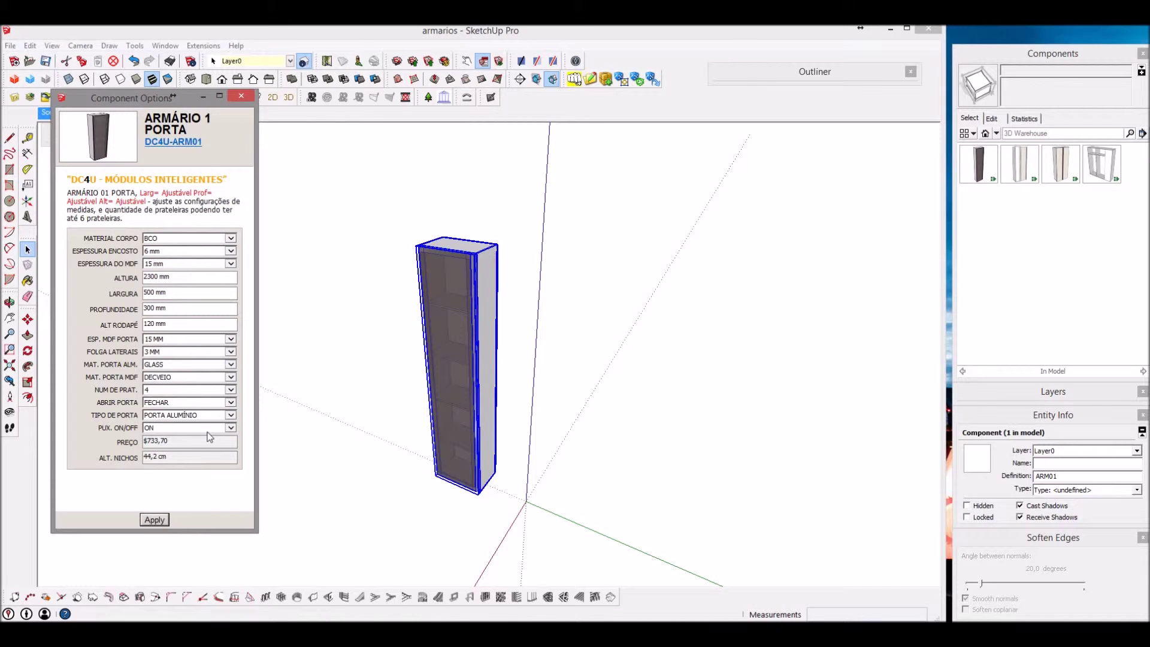
# - Change the cabinet's aluminium door material to MIRROR and apply it
pyautogui.click(191, 365)
pyautogui.click(159, 372)
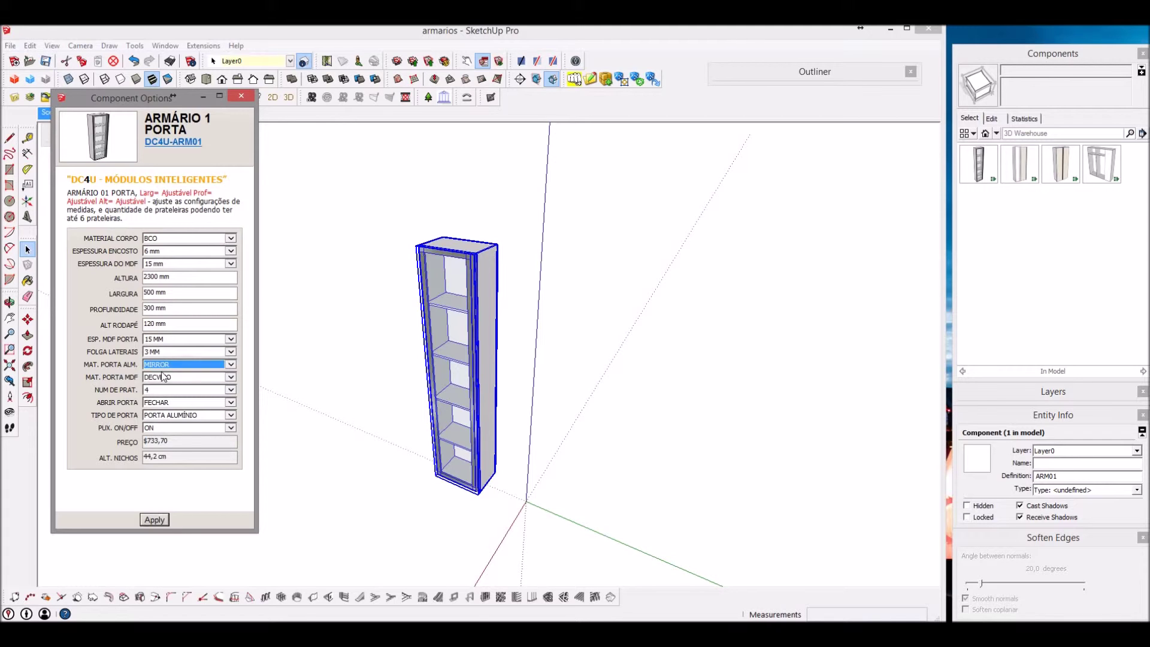
pyautogui.click(156, 521)
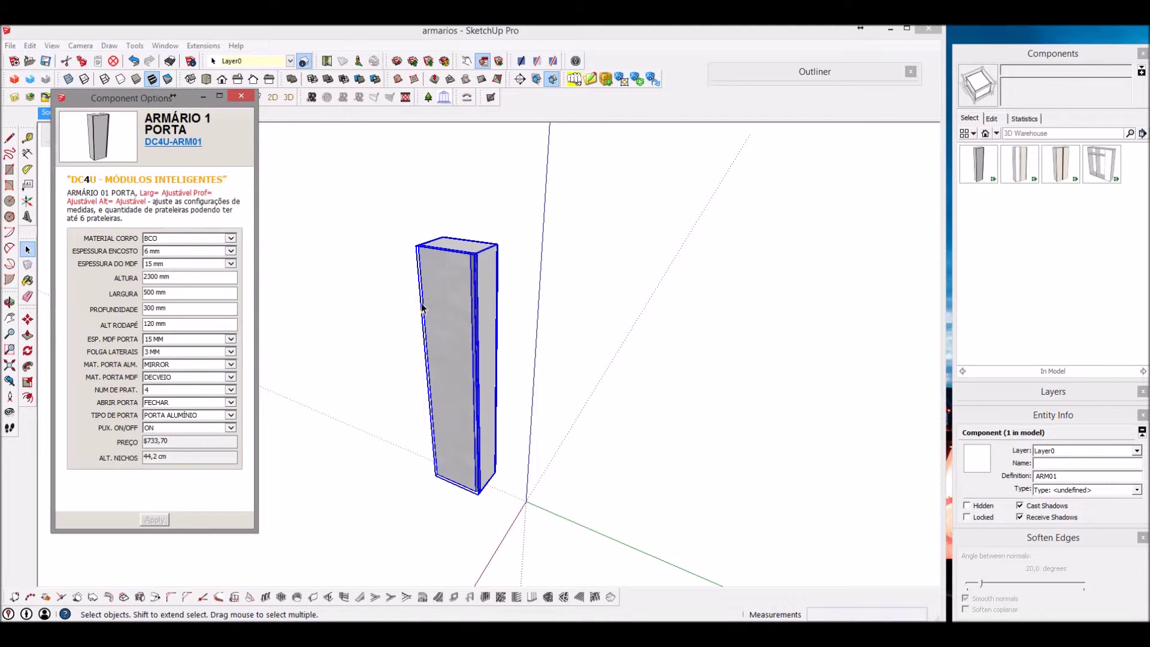
pyautogui.moveTo(437, 314); pyautogui.dragTo(385, 364, button='middle')
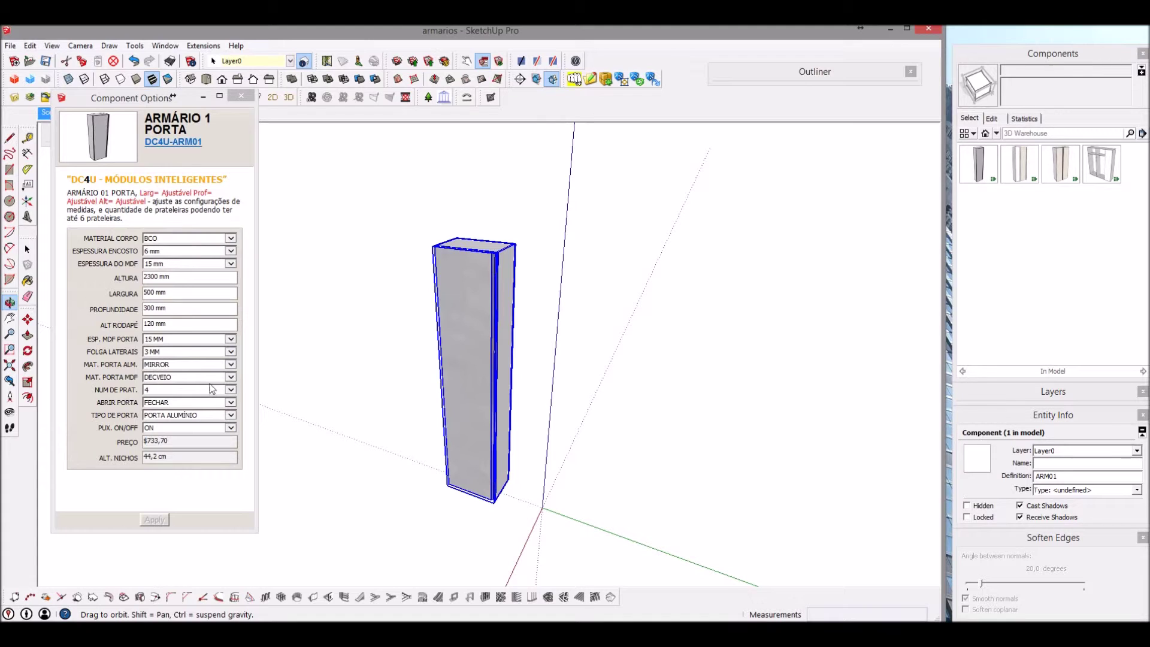
# - Choose SEM PORTA as the cabinet's door type and 3 as its number of shelves
pyautogui.click(230, 415)
pyautogui.click(170, 423)
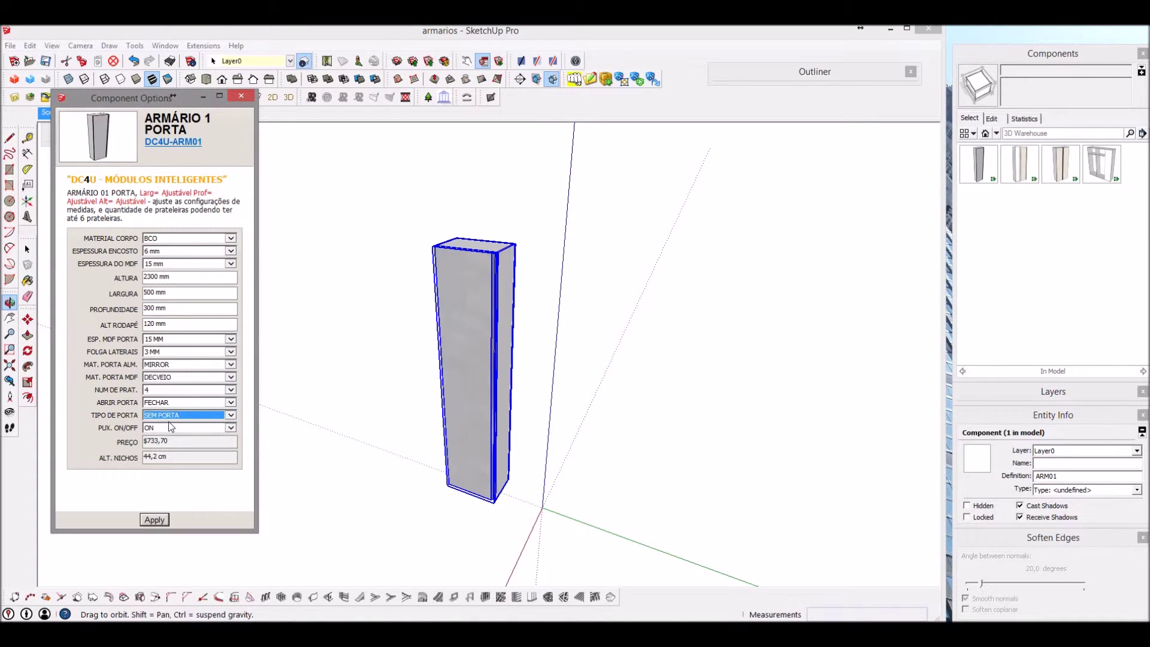
pyautogui.click(158, 390)
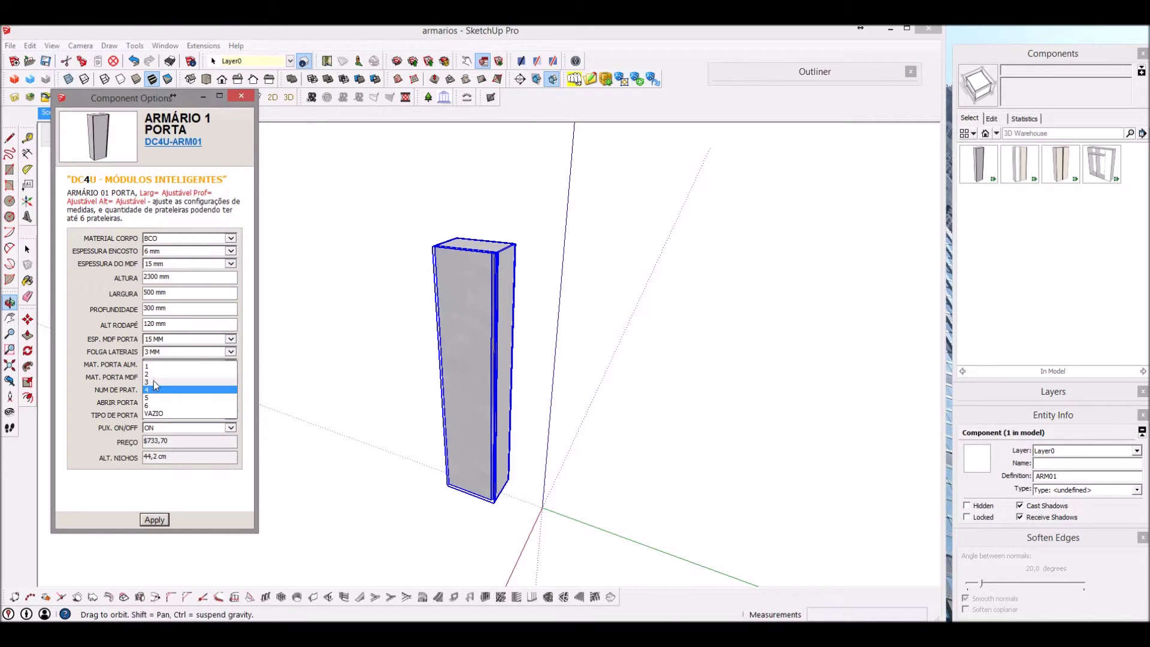
pyautogui.click(153, 382)
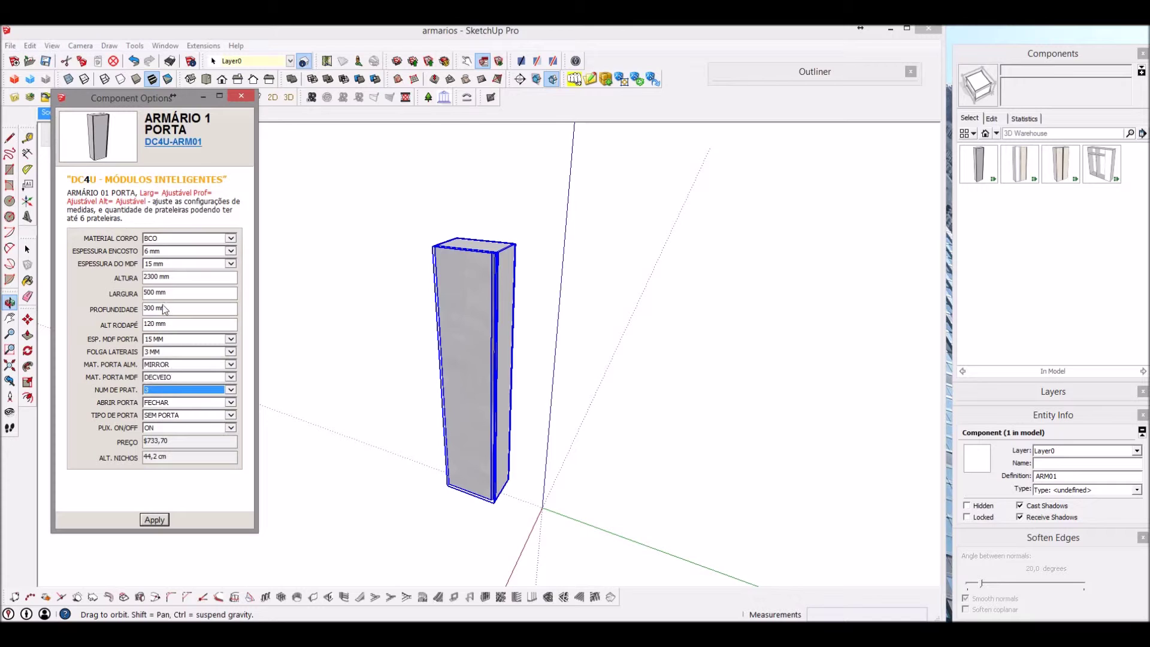
# - Set the cabinet's depth to 80 mm, width to 1200 mm and height to 900 mm, and apply the new configuration
pyautogui.click(175, 308)
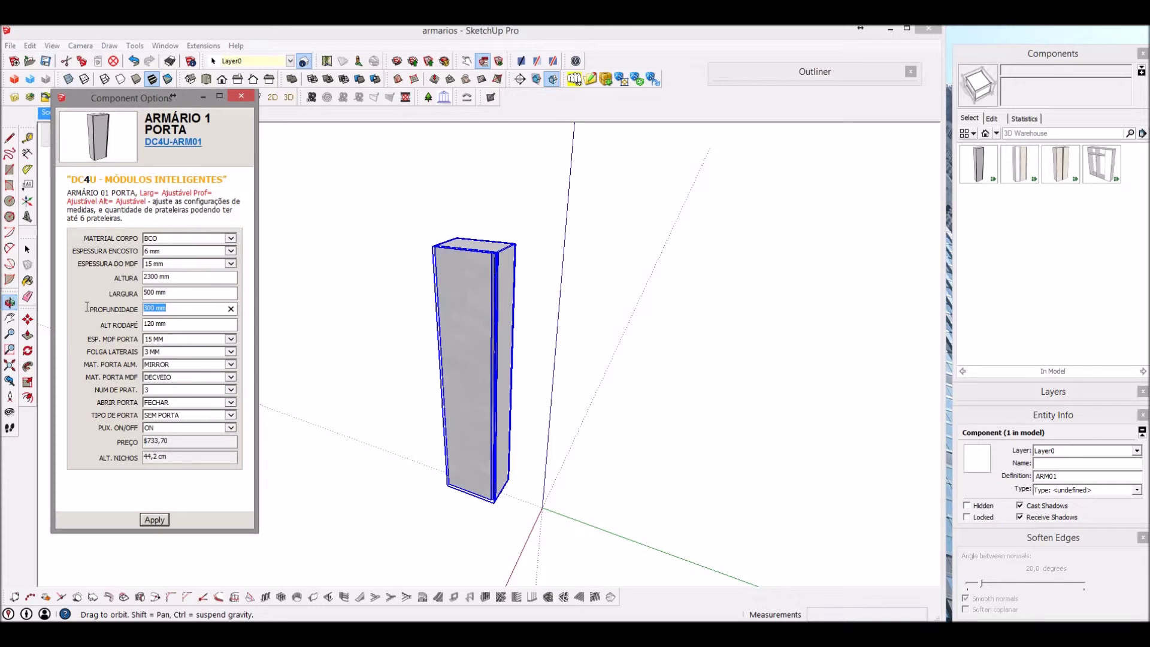
pyautogui.write('80')
pyautogui.click(138, 293)
pyautogui.write('120')
pyautogui.click(171, 278)
pyautogui.write('90')
pyautogui.moveTo(179, 291); pyautogui.dragTo(140, 291)
pyautogui.write('1200')
pyautogui.click(155, 520)
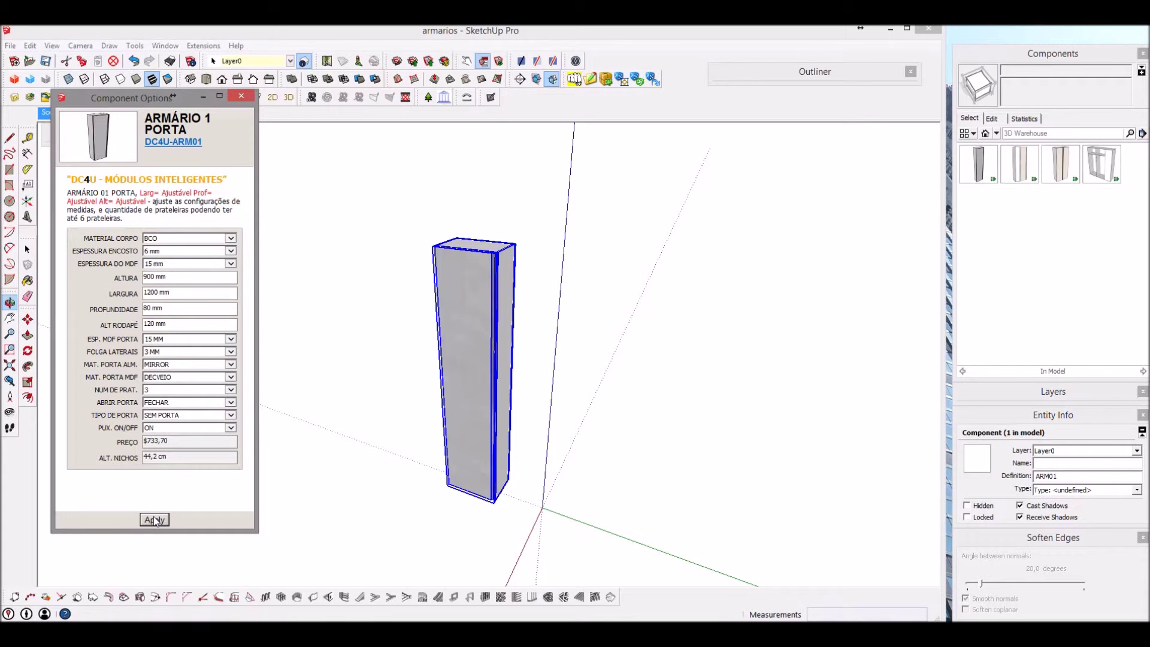
pyautogui.moveTo(428, 423); pyautogui.dragTo(393, 385)
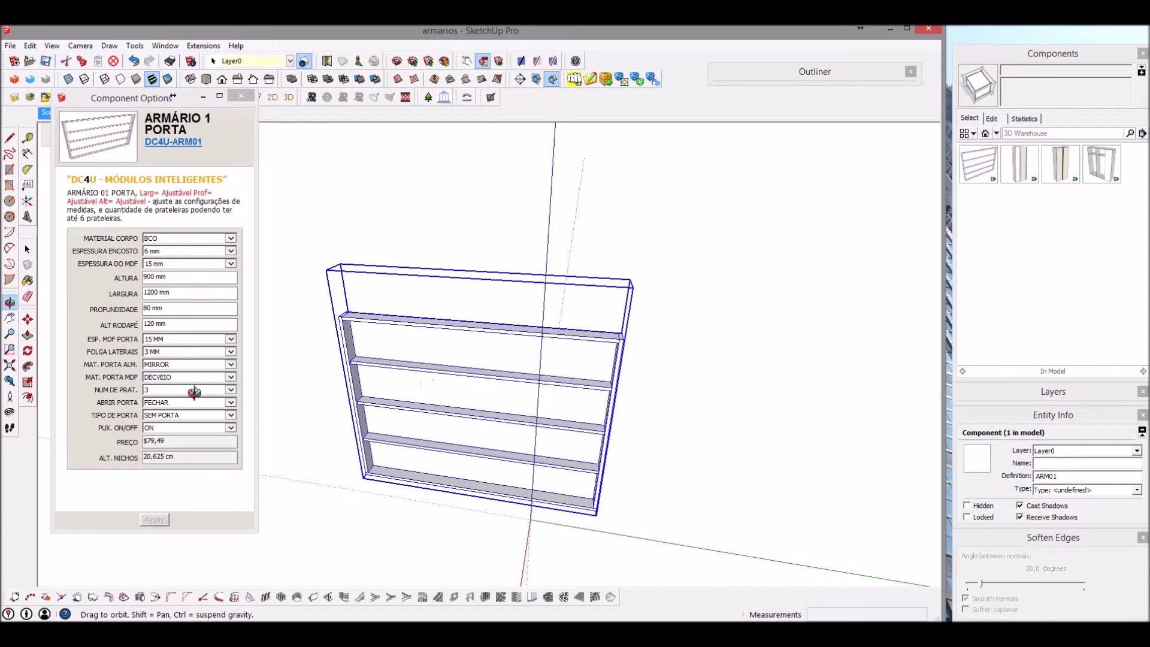
# - Set the cabinet's baseboard height (ALT RODAPÉ) to 1200 mm, apply it and inspect the raised cabinet
pyautogui.tripleClick(167, 325)
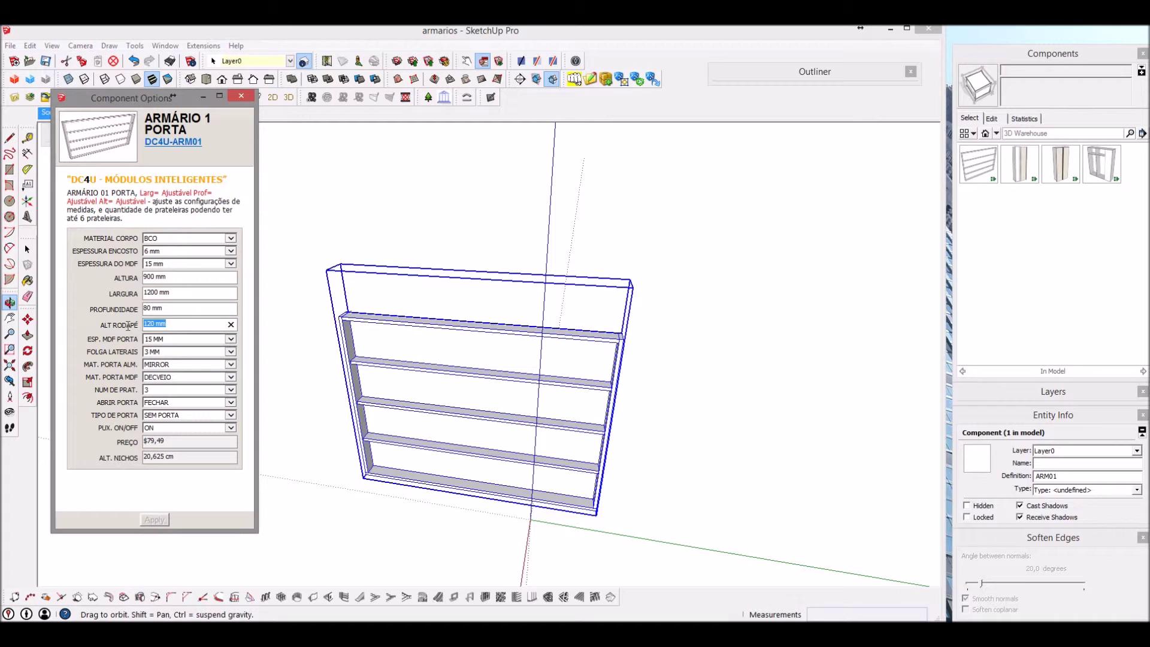
pyautogui.write('1200')
pyautogui.click(155, 520)
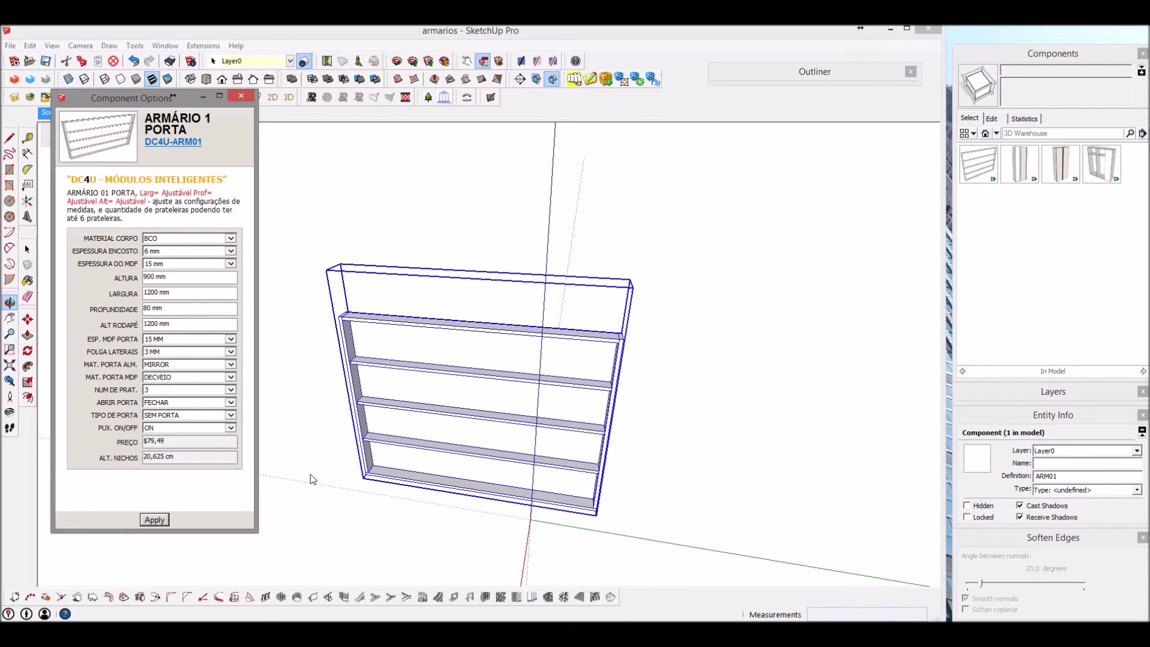
pyautogui.click(477, 243)
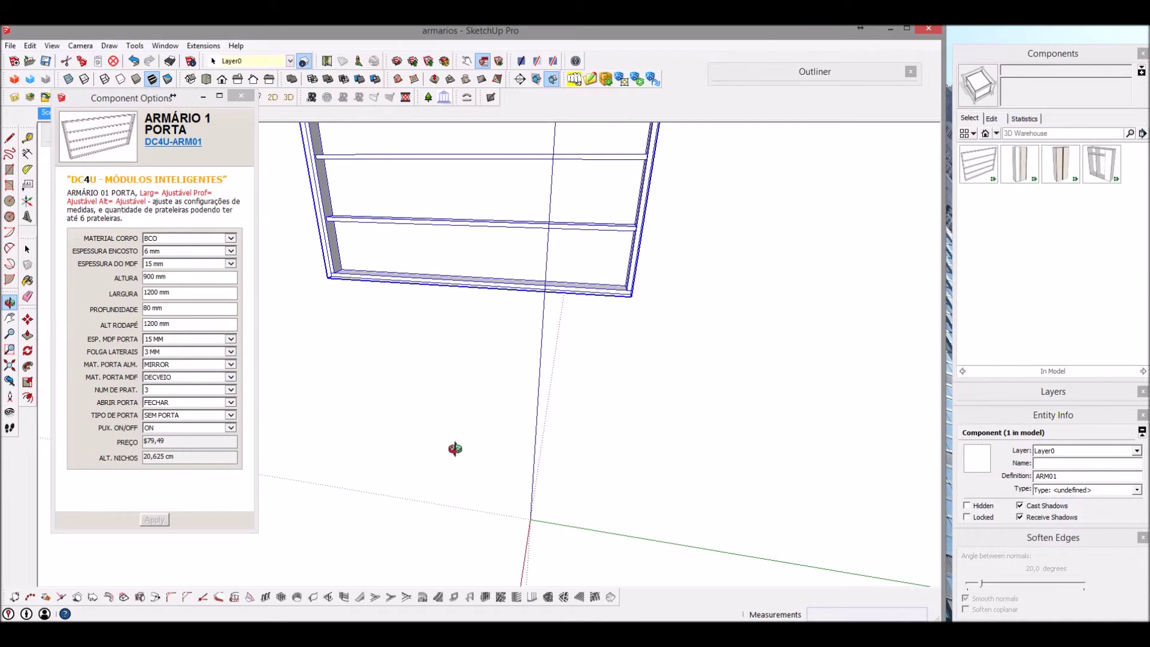
pyautogui.moveTo(473, 213); pyautogui.dragTo(434, 149)
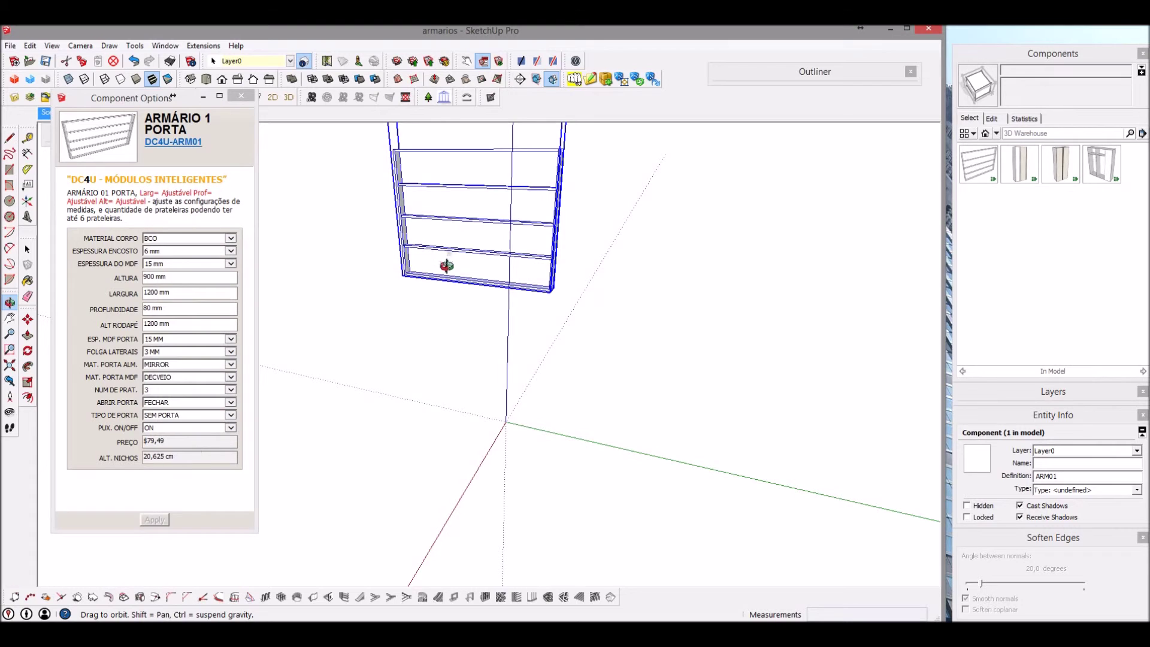
pyautogui.doubleClick(457, 208)
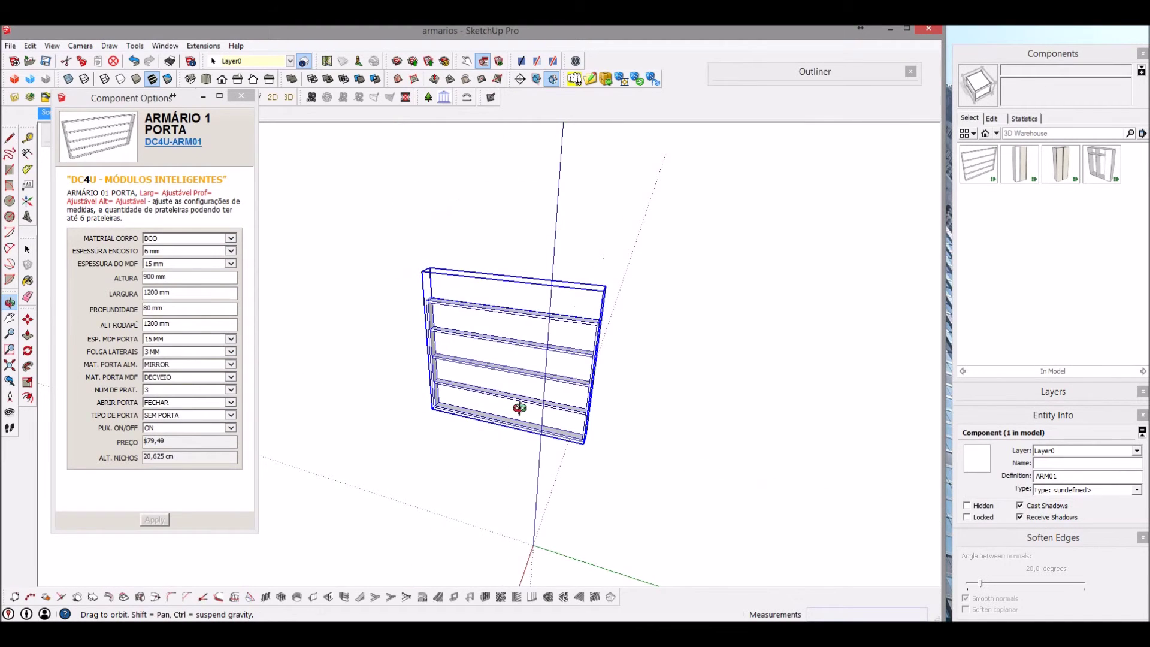
pyautogui.moveTo(582, 403); pyautogui.dragTo(511, 381)
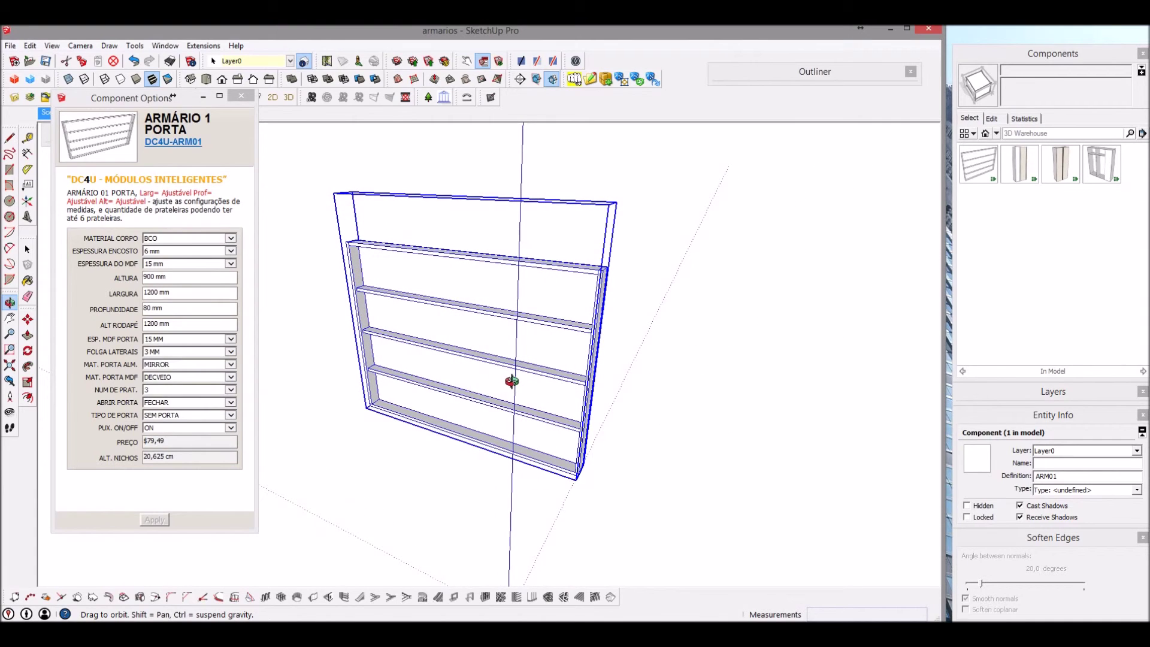